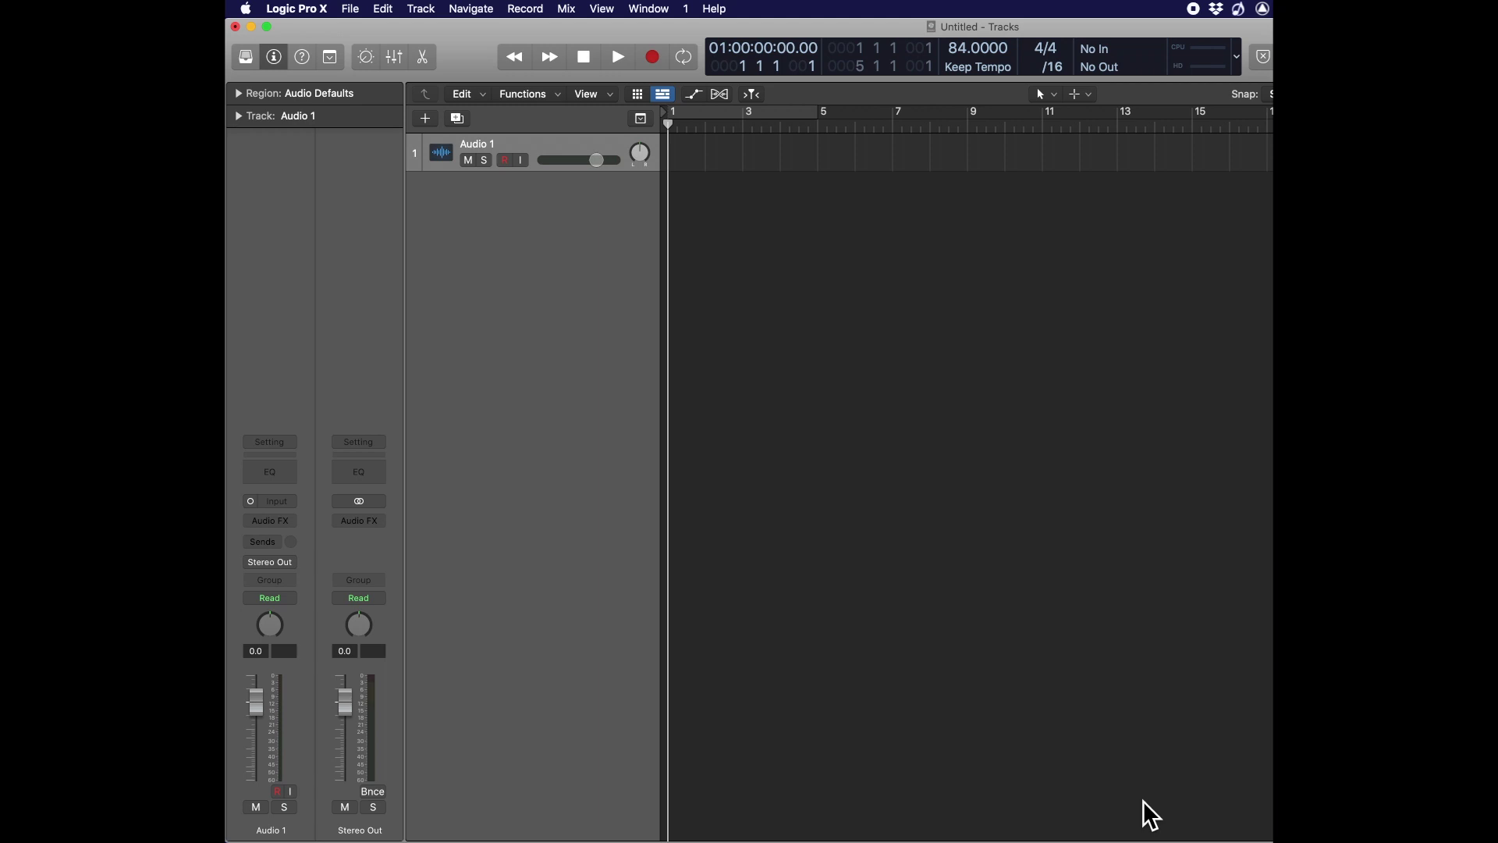
# - In the audio preferences' I/O assignments, show the surround outputs as Quadro and initialize them with the WG-4 layout
pyautogui.click(318, 11)
pyautogui.moveTo(310, 51)
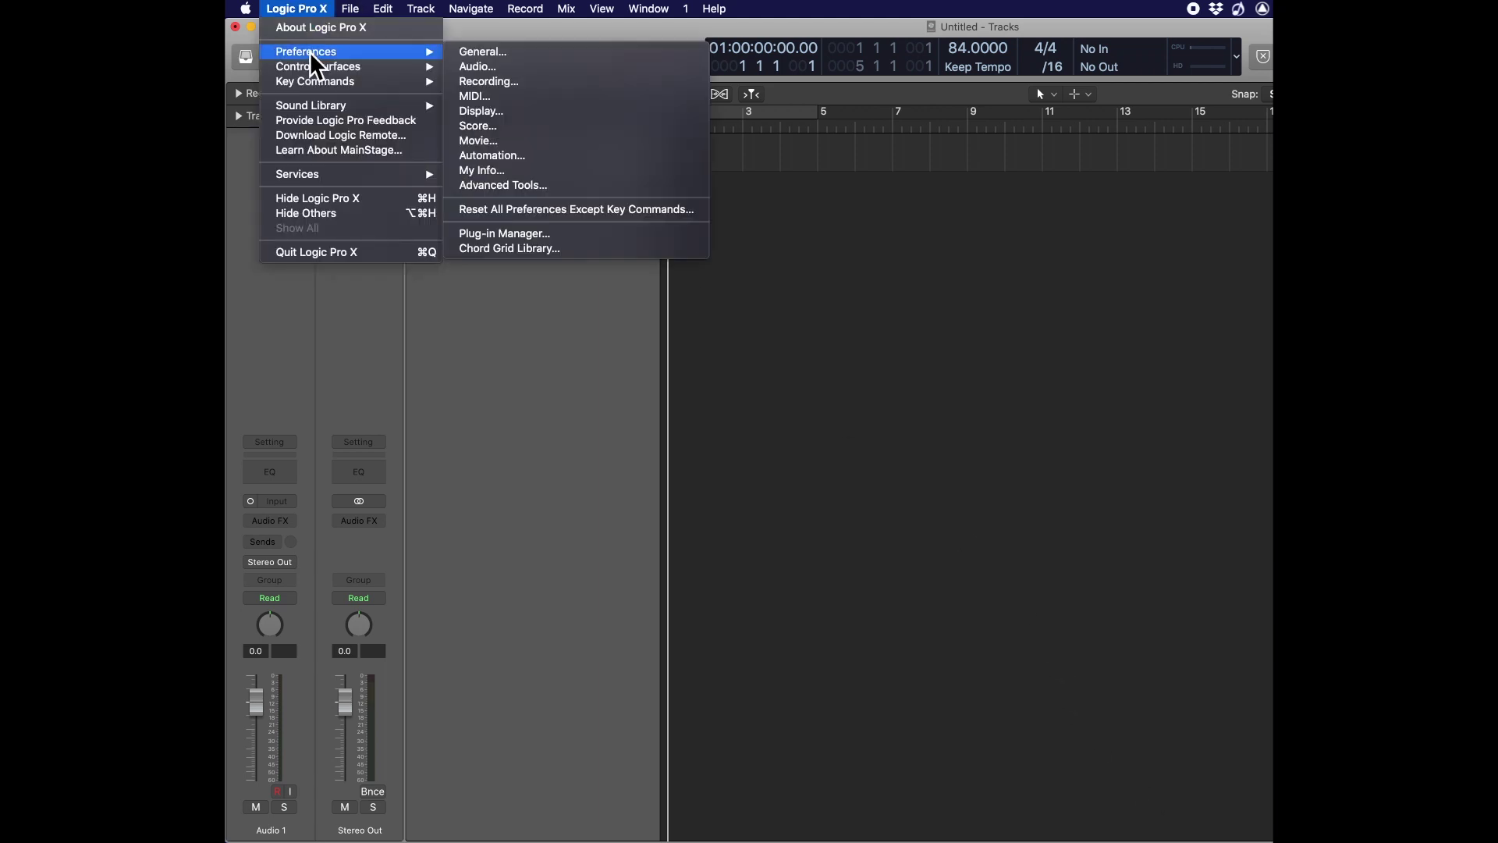
pyautogui.click(481, 187)
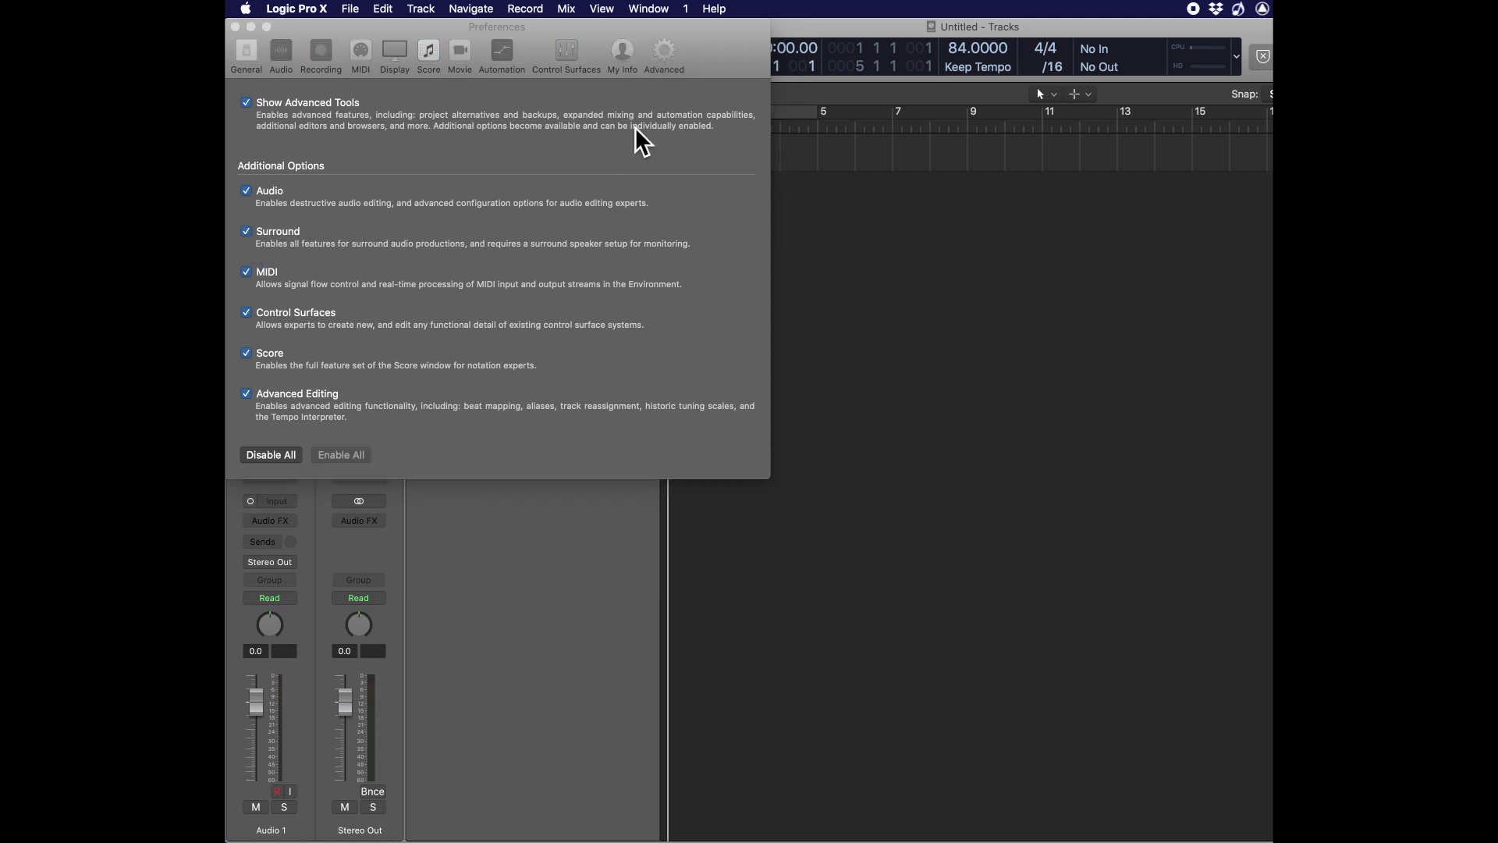
pyautogui.click(281, 56)
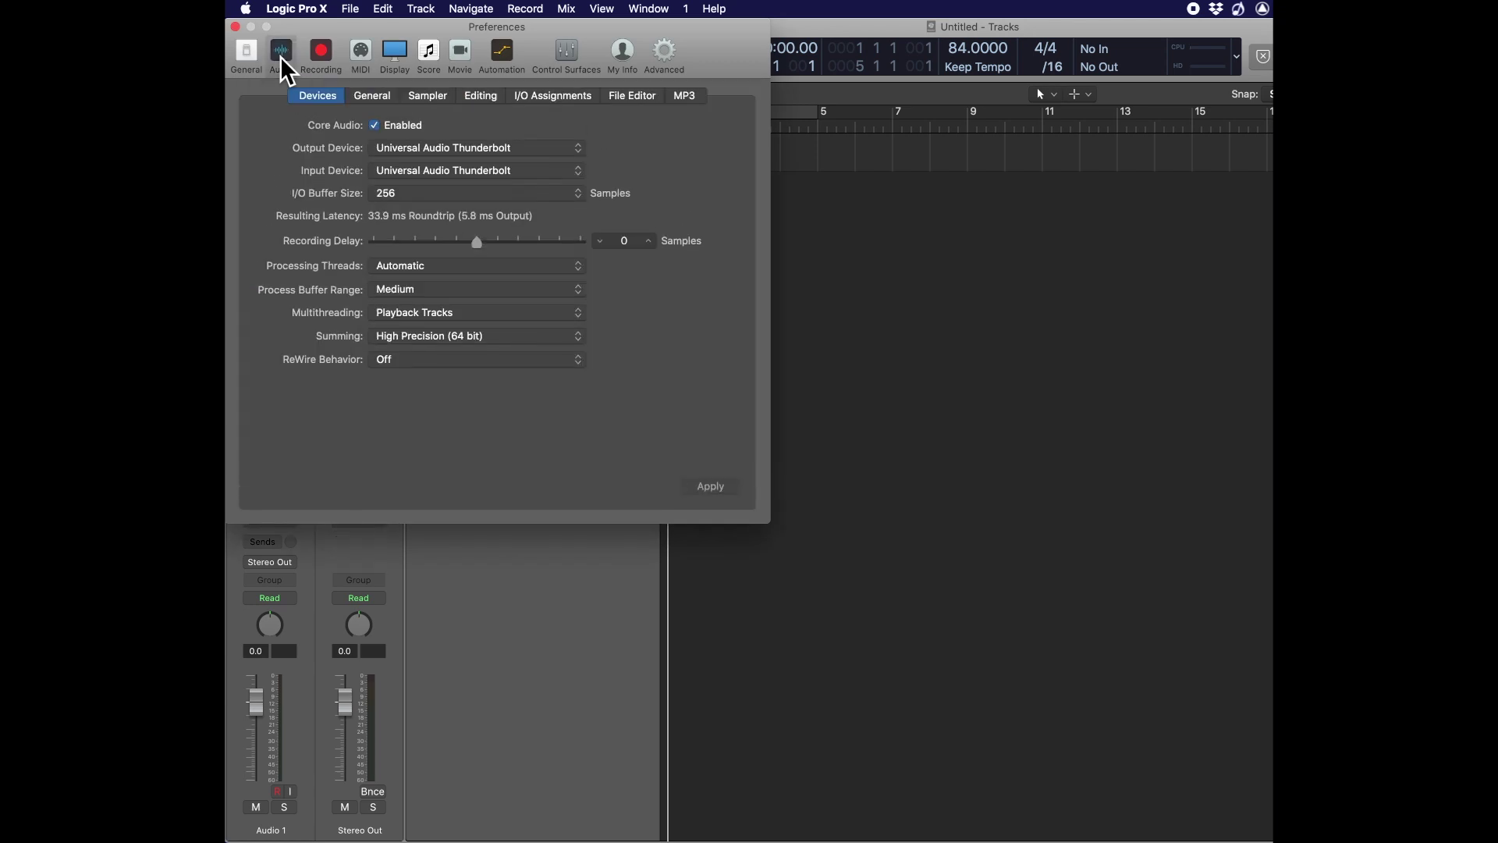
pyautogui.click(559, 98)
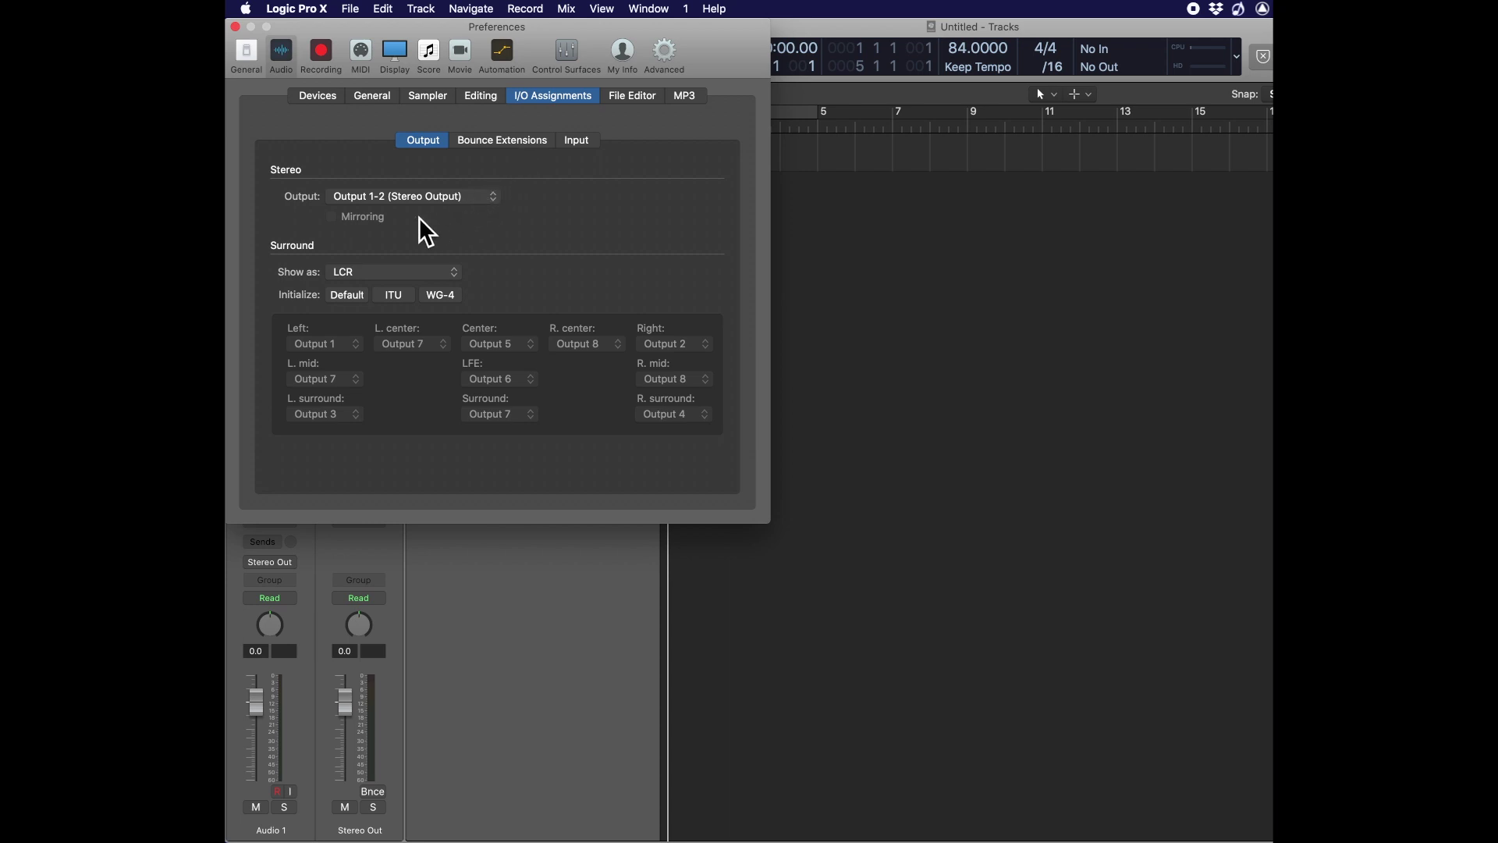
pyautogui.click(365, 274)
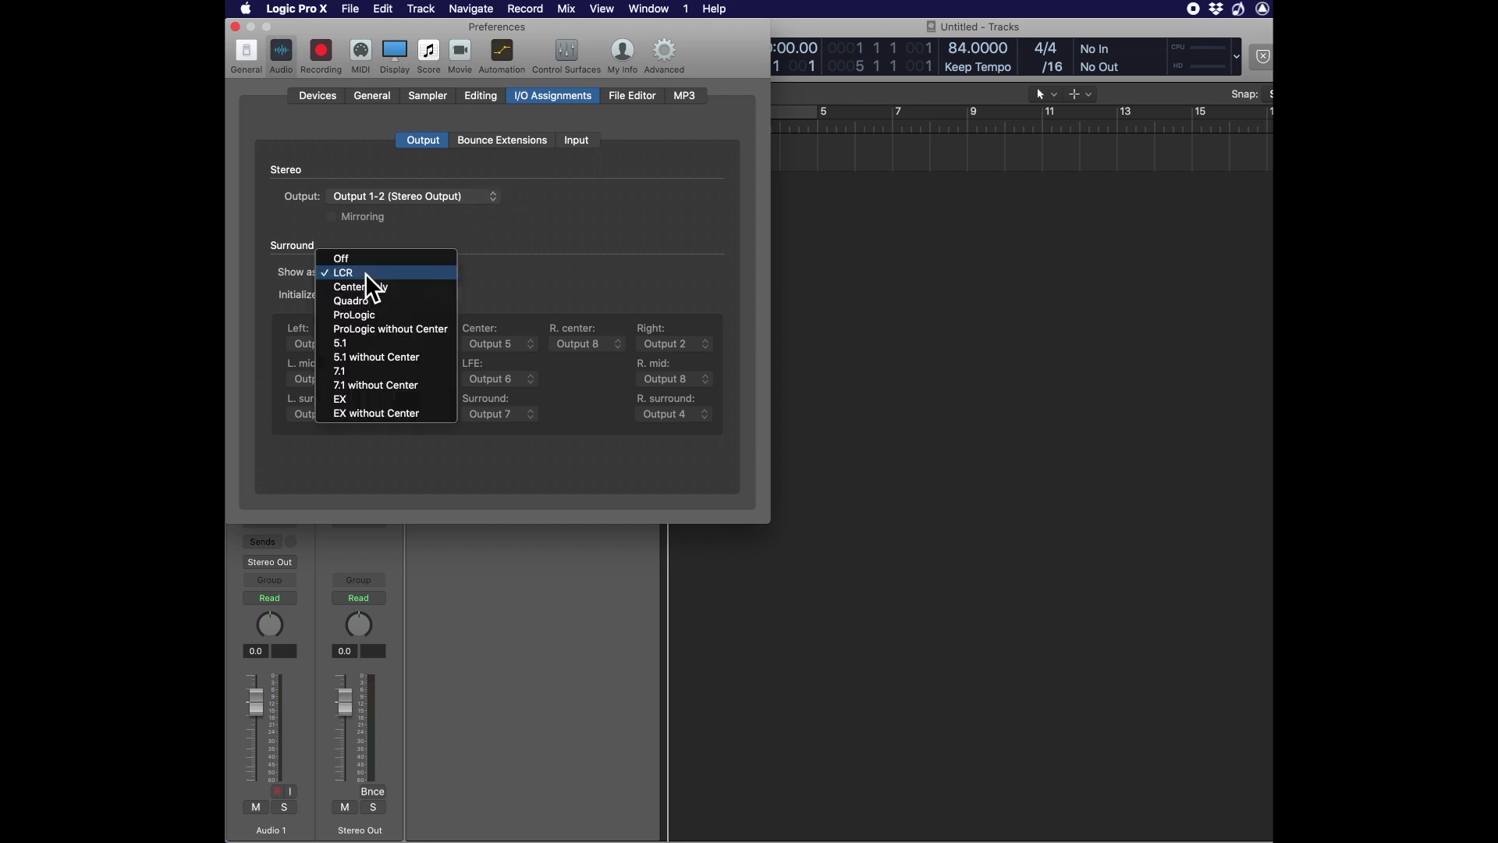
pyautogui.click(366, 304)
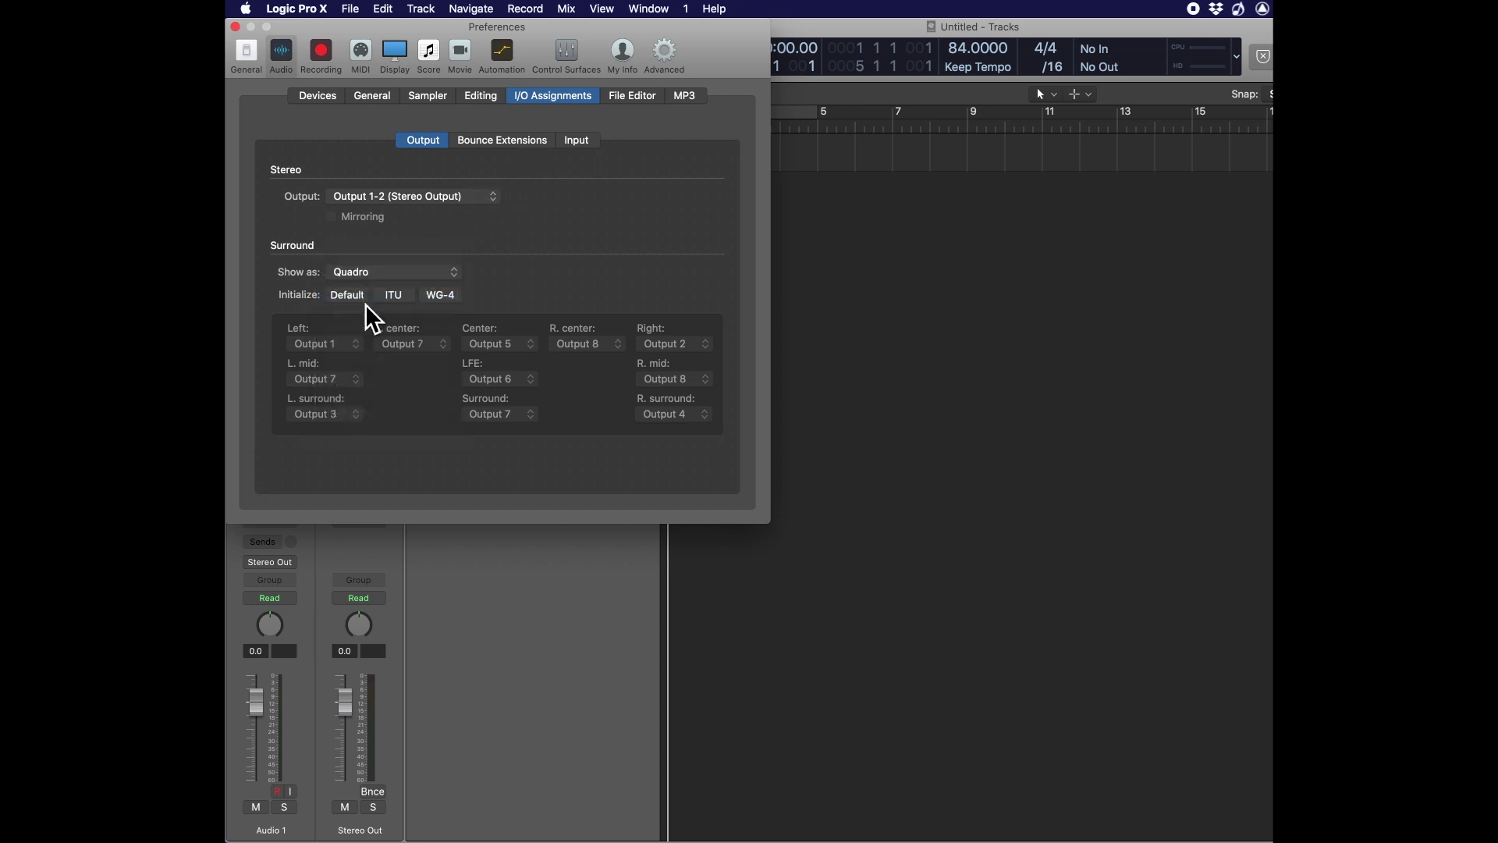
pyautogui.click(444, 301)
# - Set the surround format to Quadraphonic in the project's audio settings and close the settings window
pyautogui.click(353, 9)
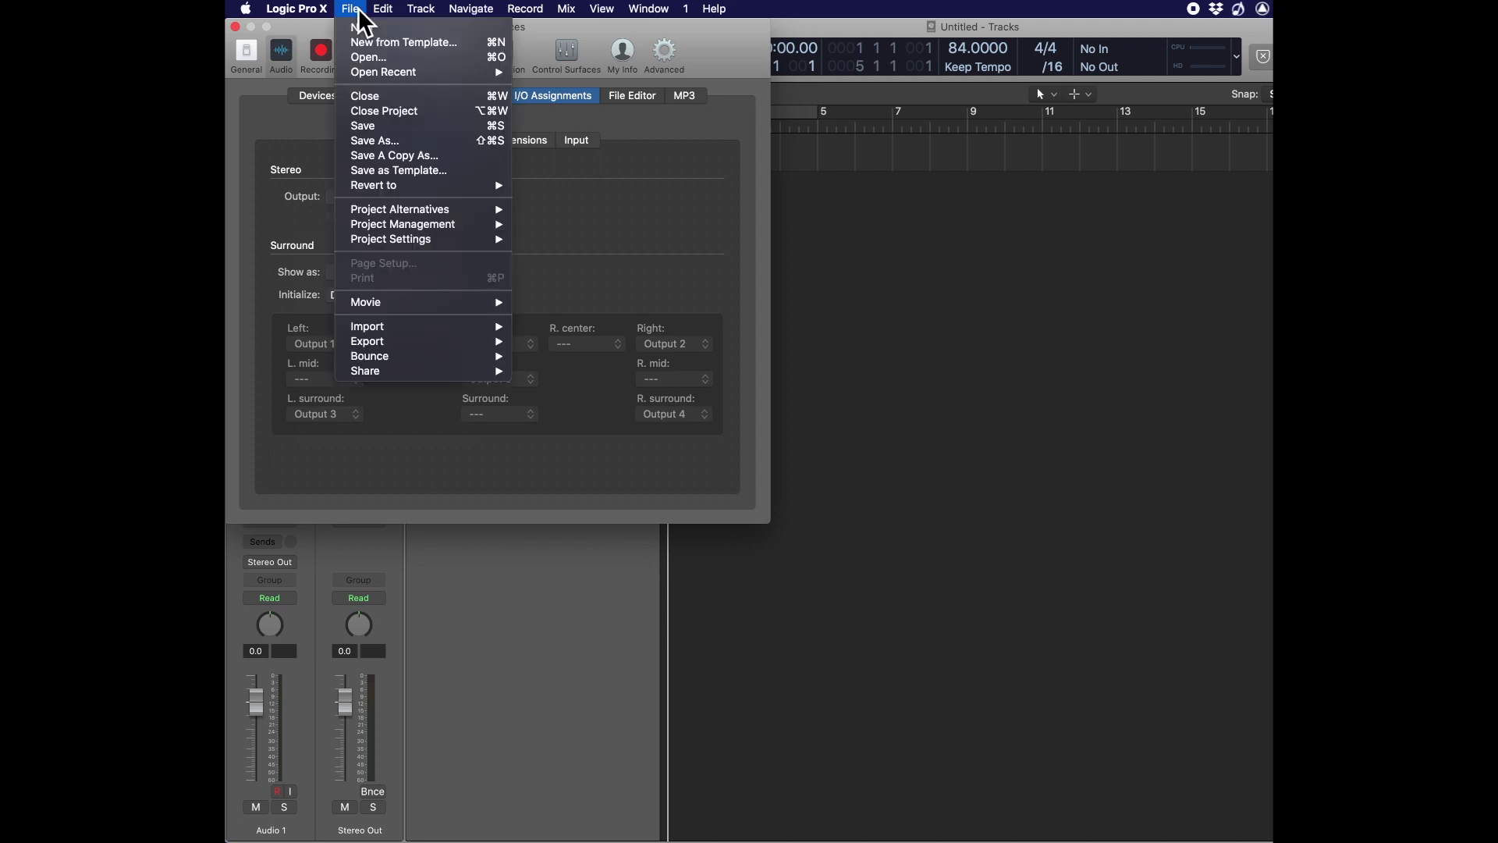
pyautogui.moveTo(394, 242)
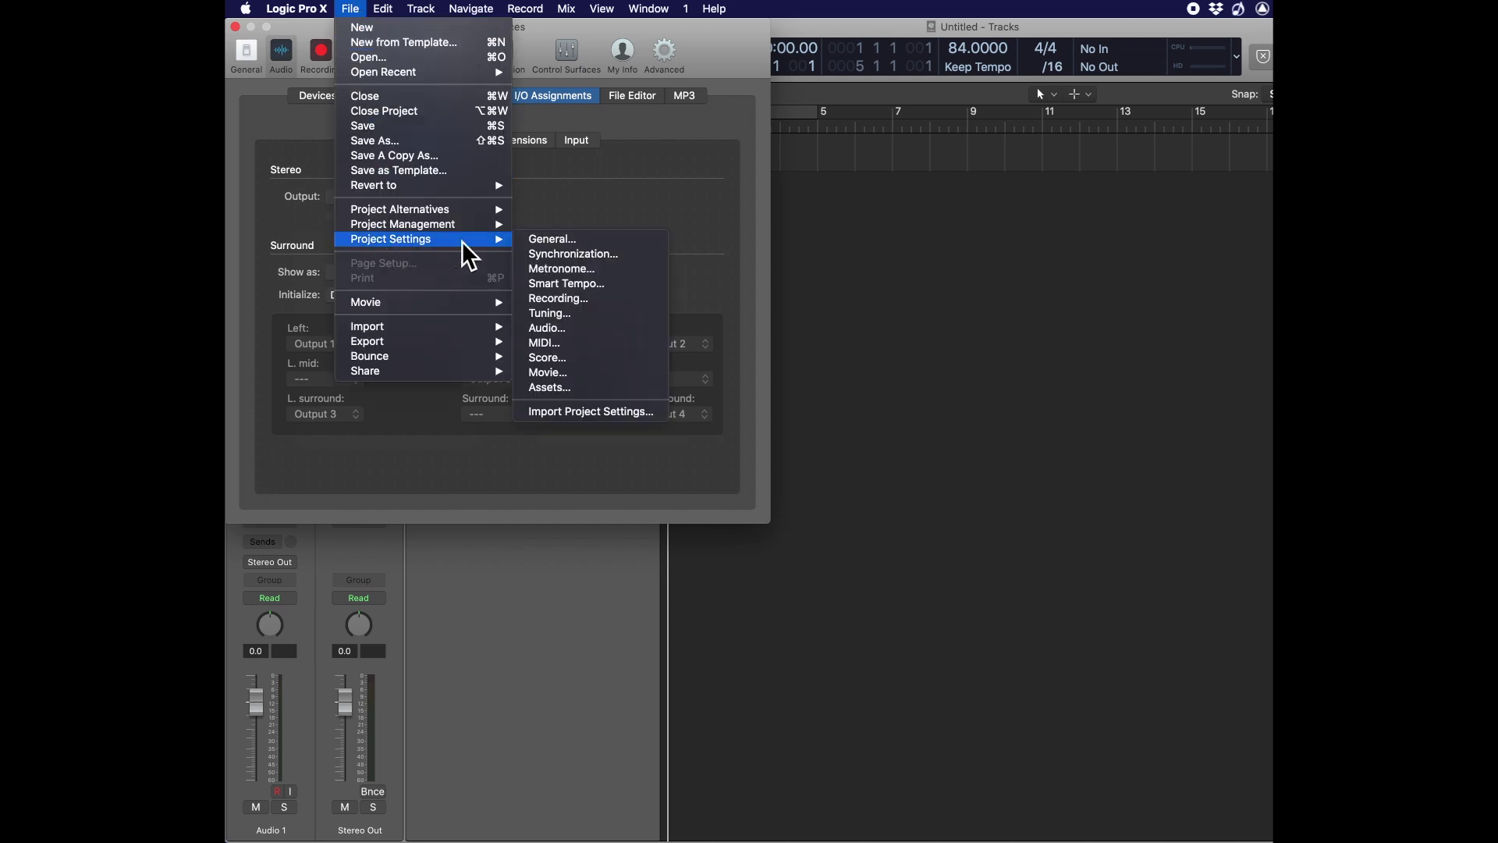
pyautogui.click(541, 330)
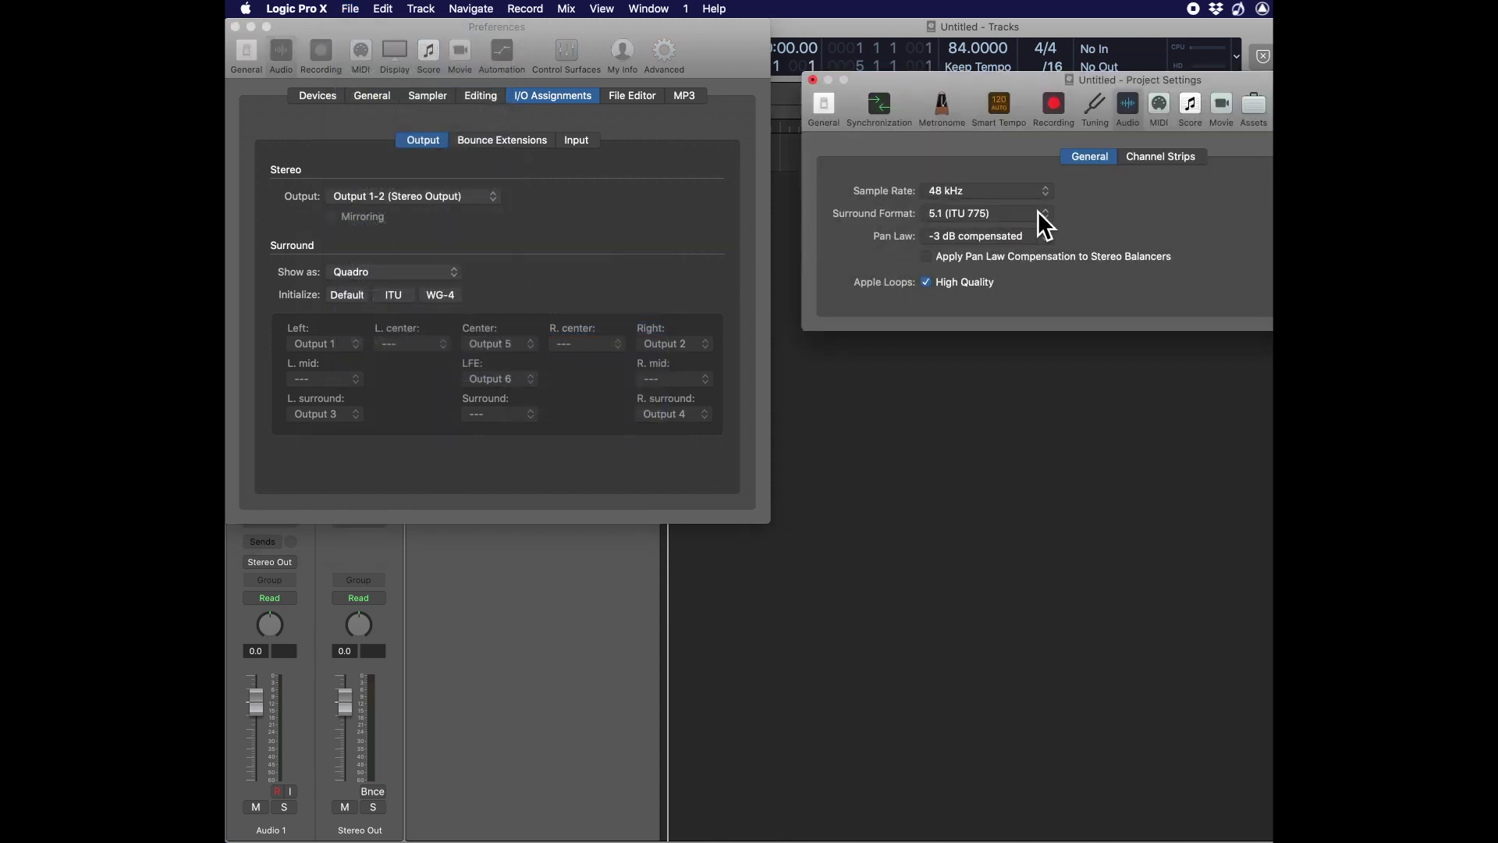
pyautogui.click(994, 217)
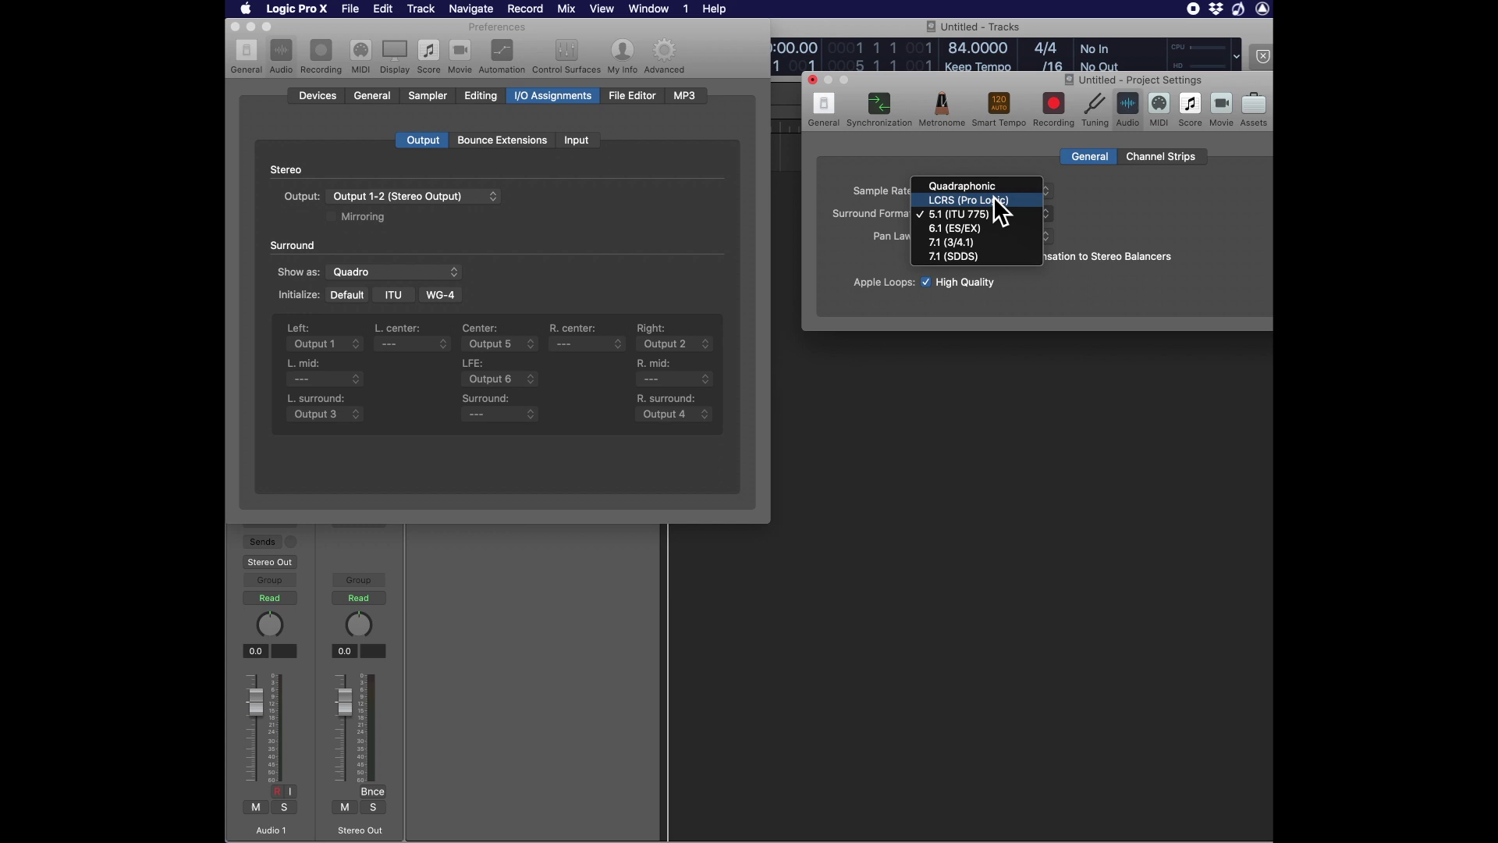
pyautogui.click(994, 192)
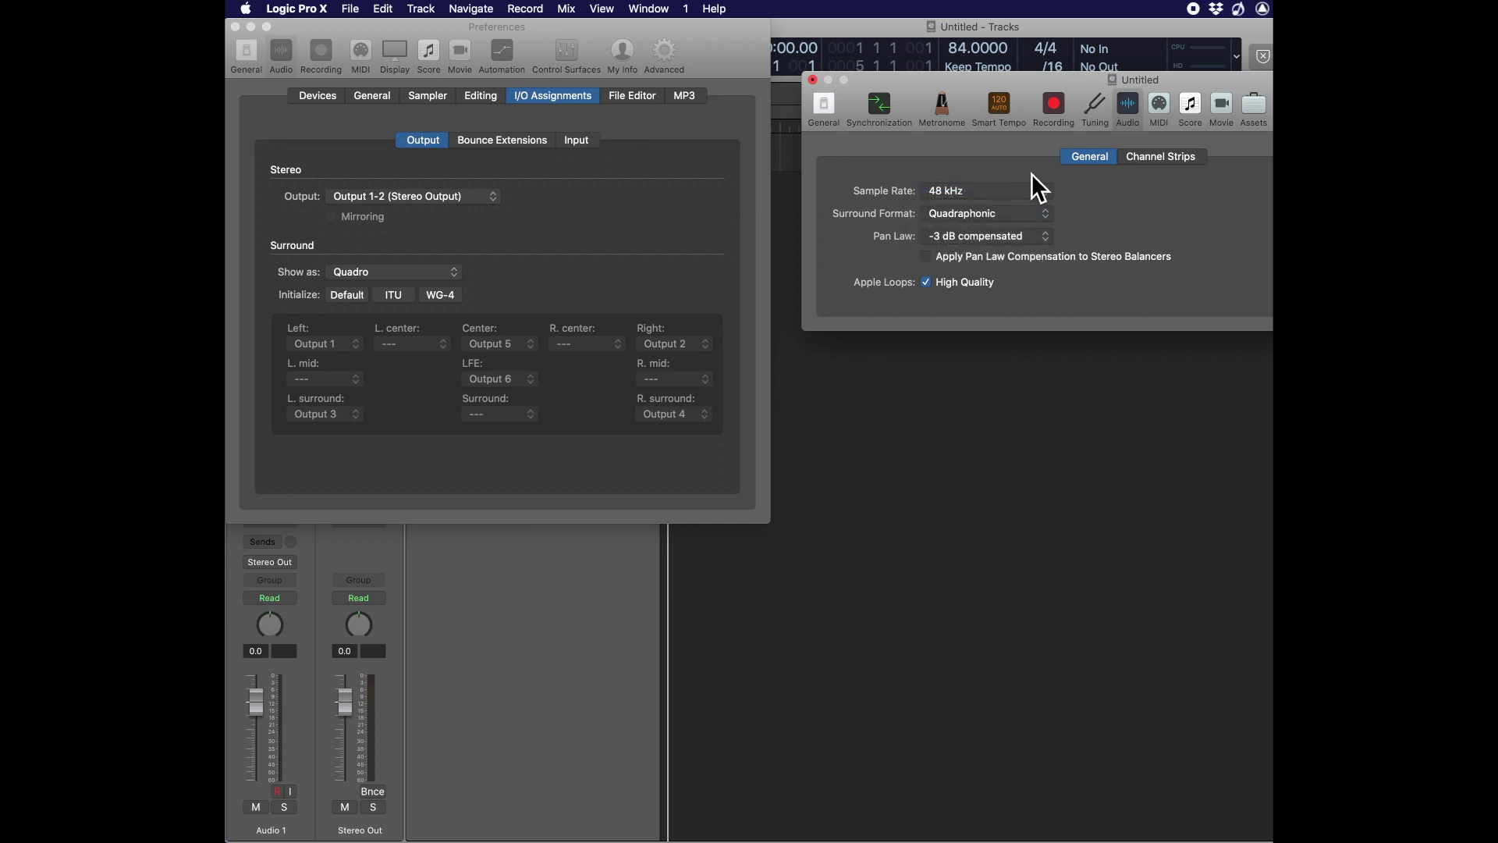
pyautogui.click(814, 81)
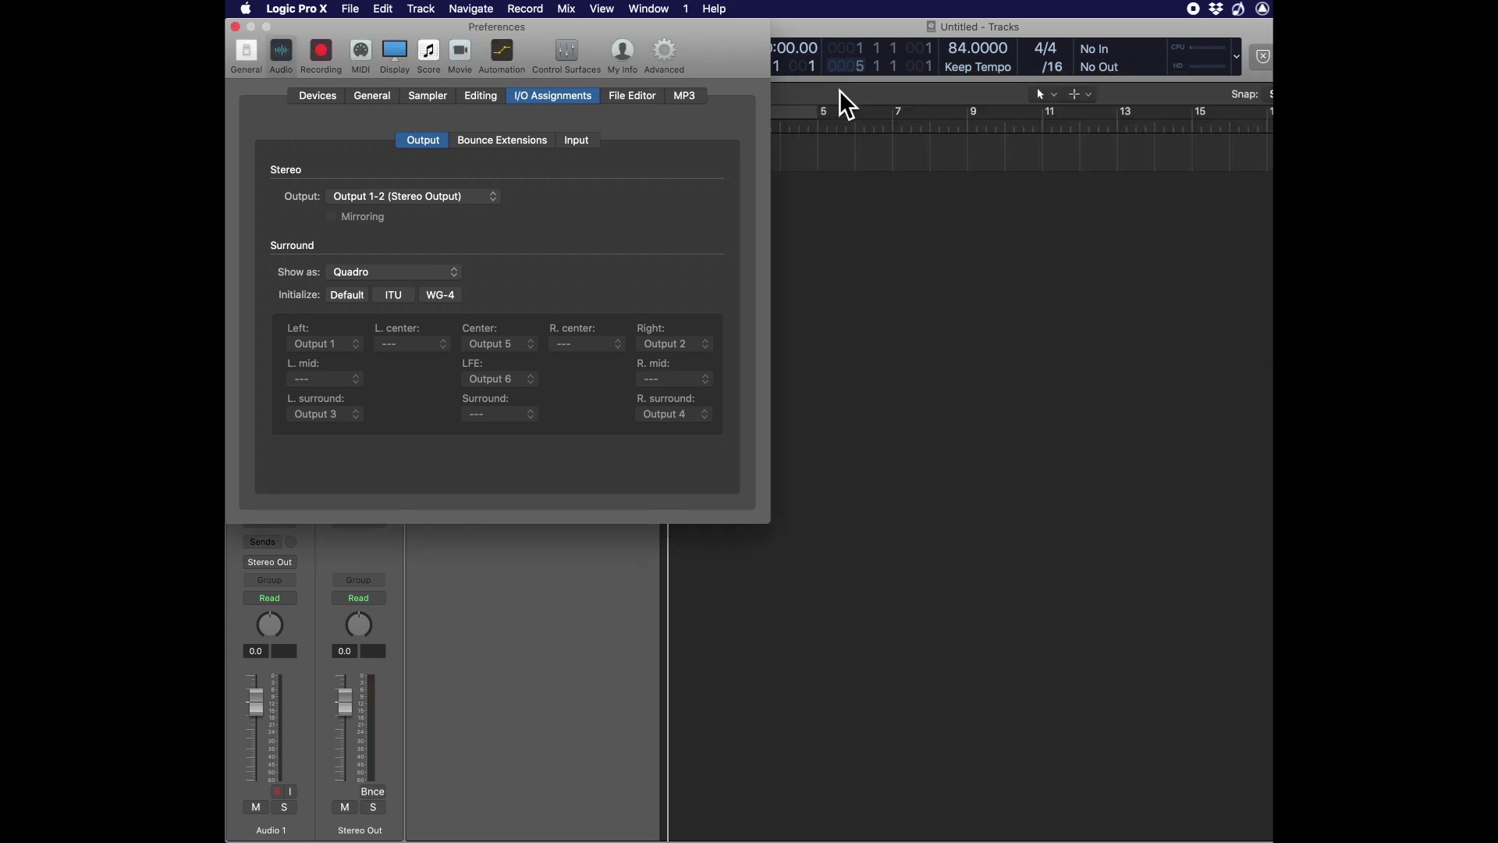
# - Set the mixer level meters' channel order to DTS (L R Ls Rs C LFE) in the display preferences and close the preferences
pyautogui.click(395, 54)
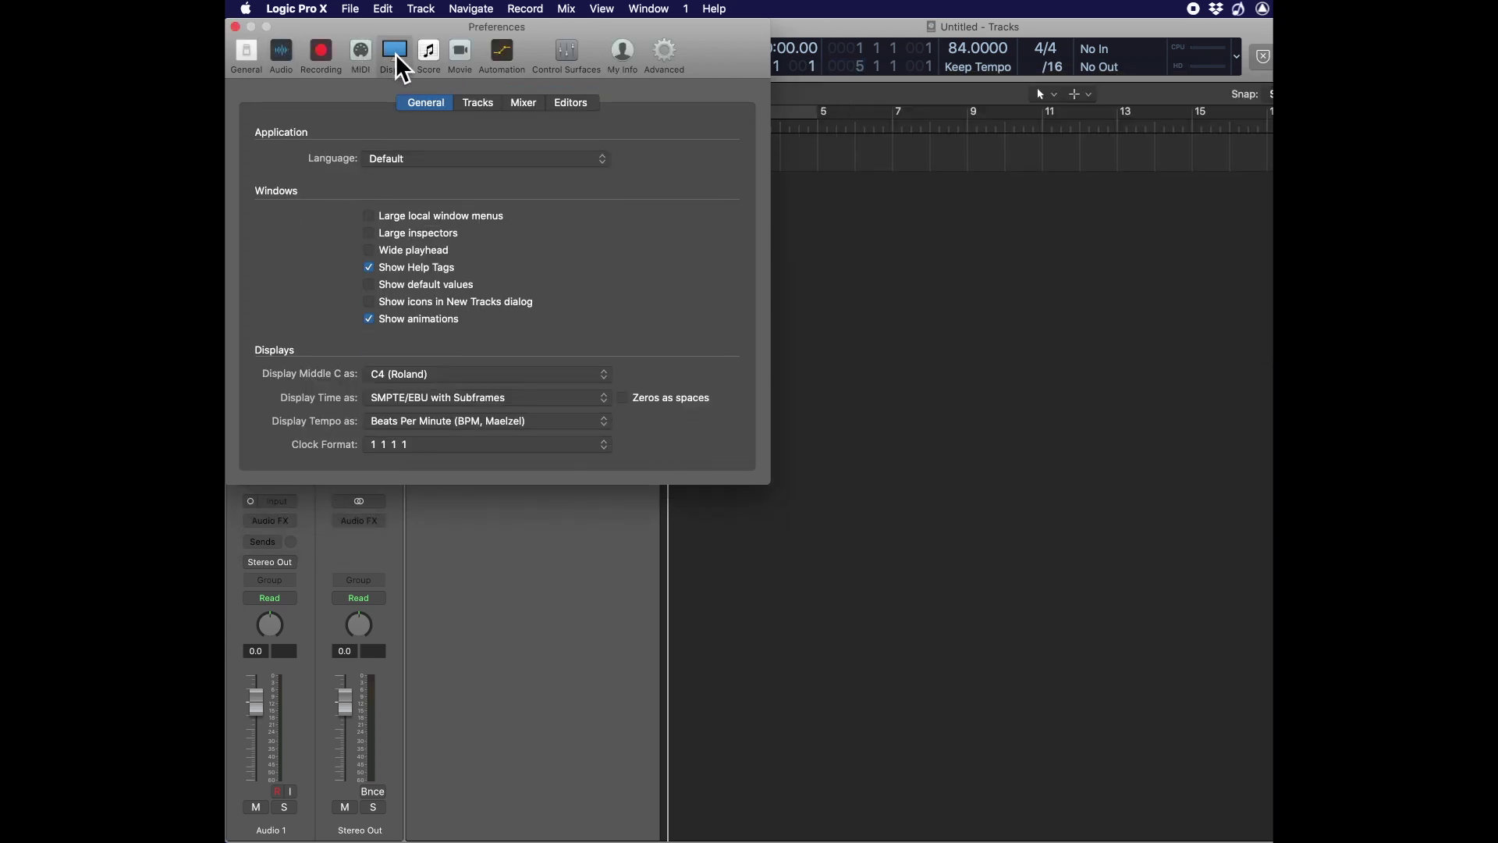
pyautogui.click(524, 103)
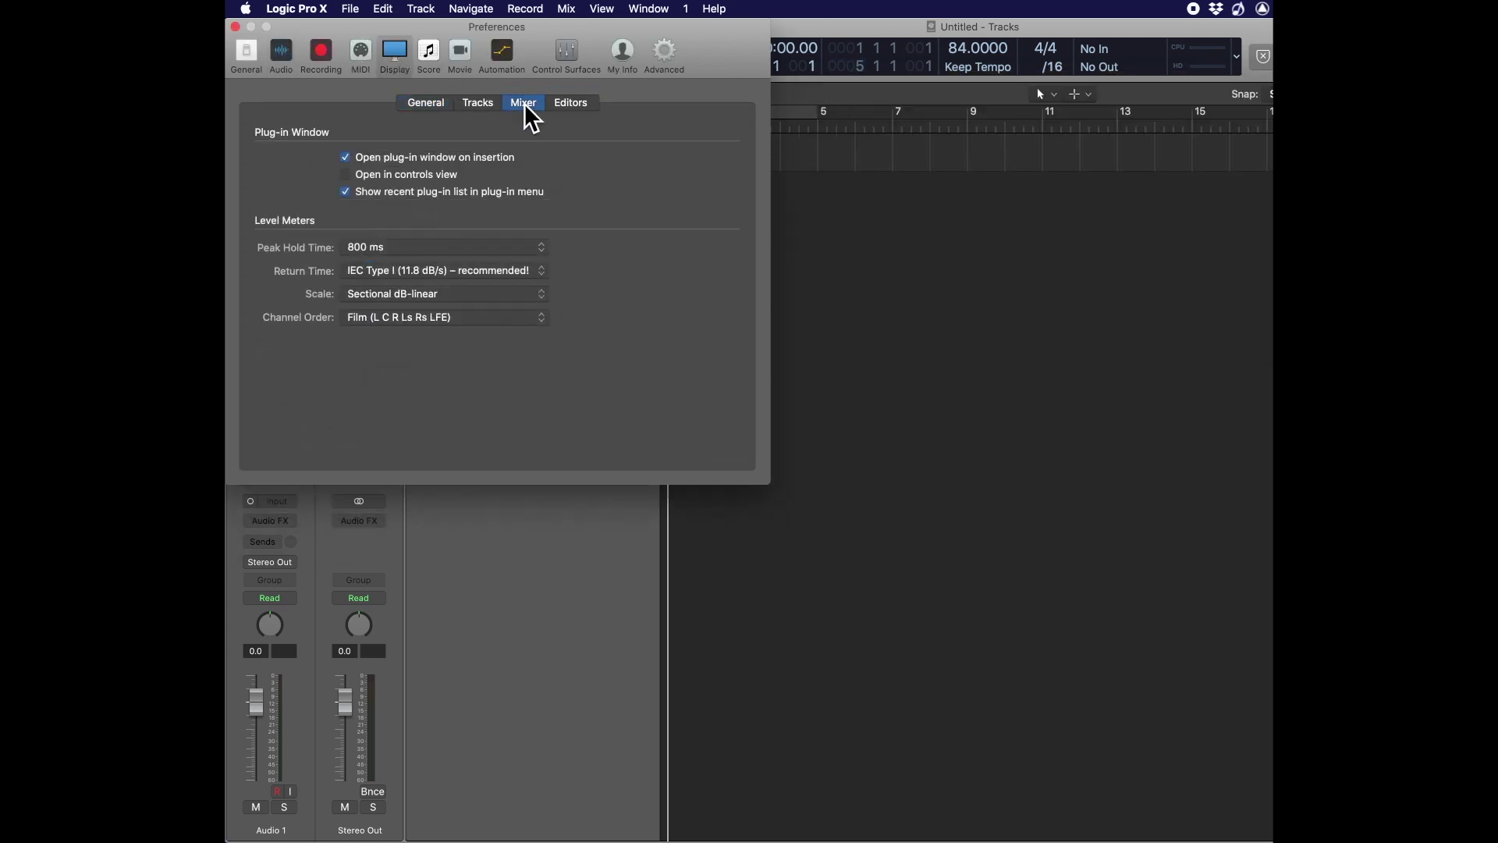
pyautogui.click(386, 322)
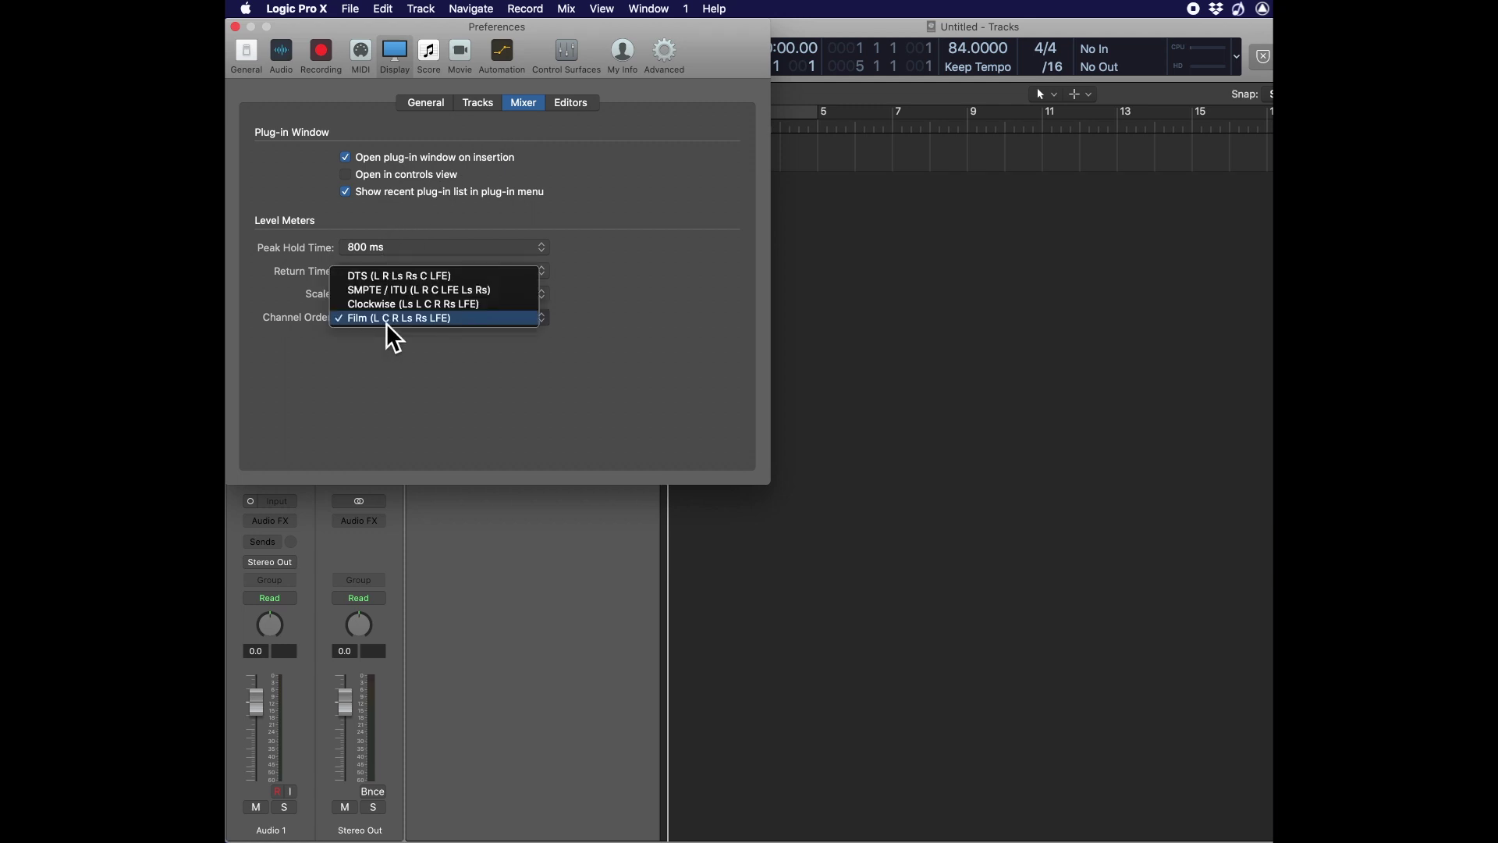
pyautogui.click(418, 281)
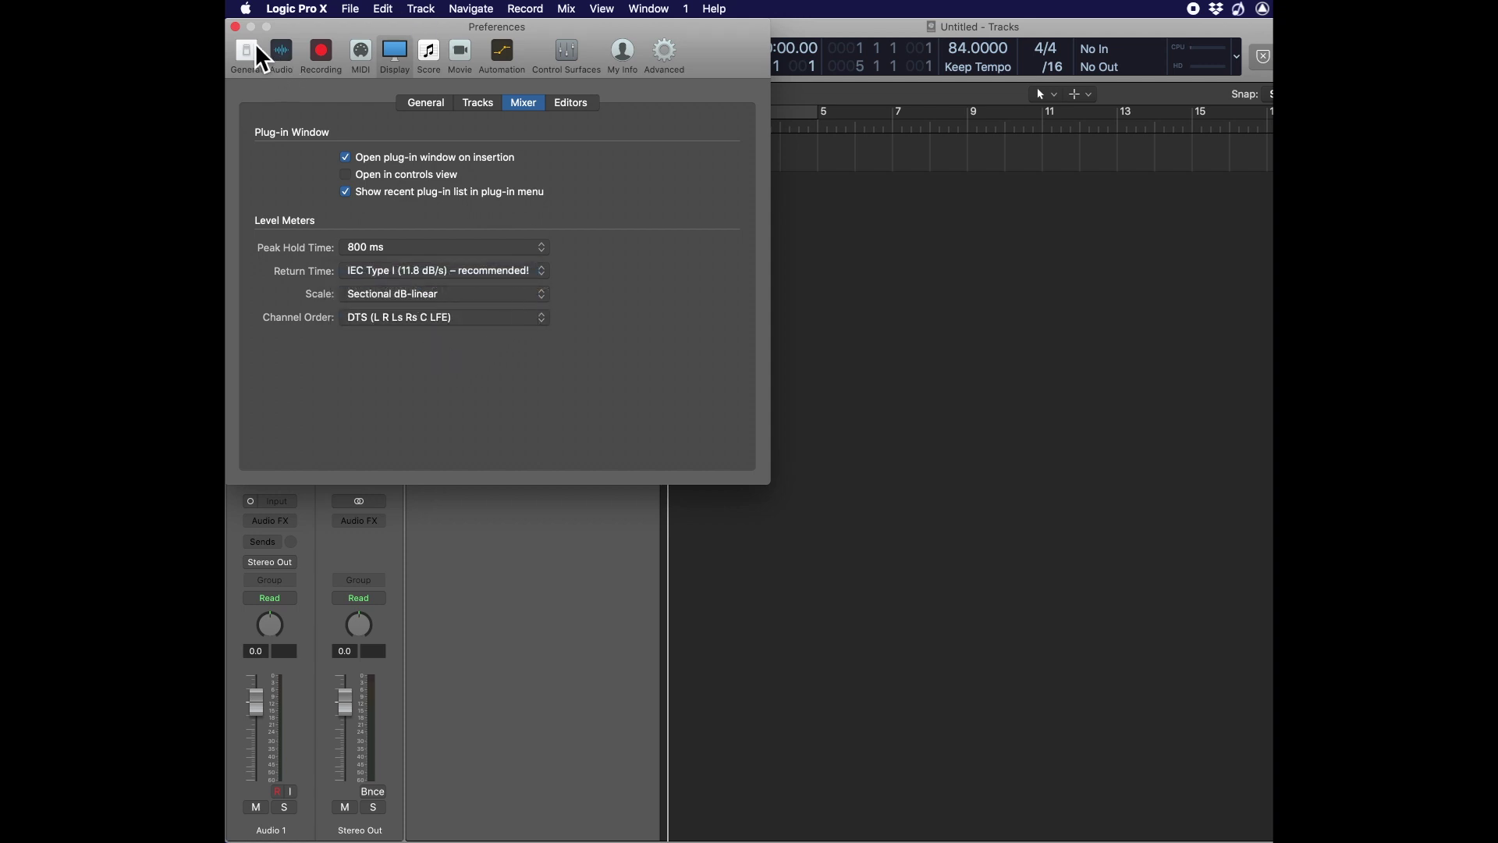
pyautogui.click(235, 27)
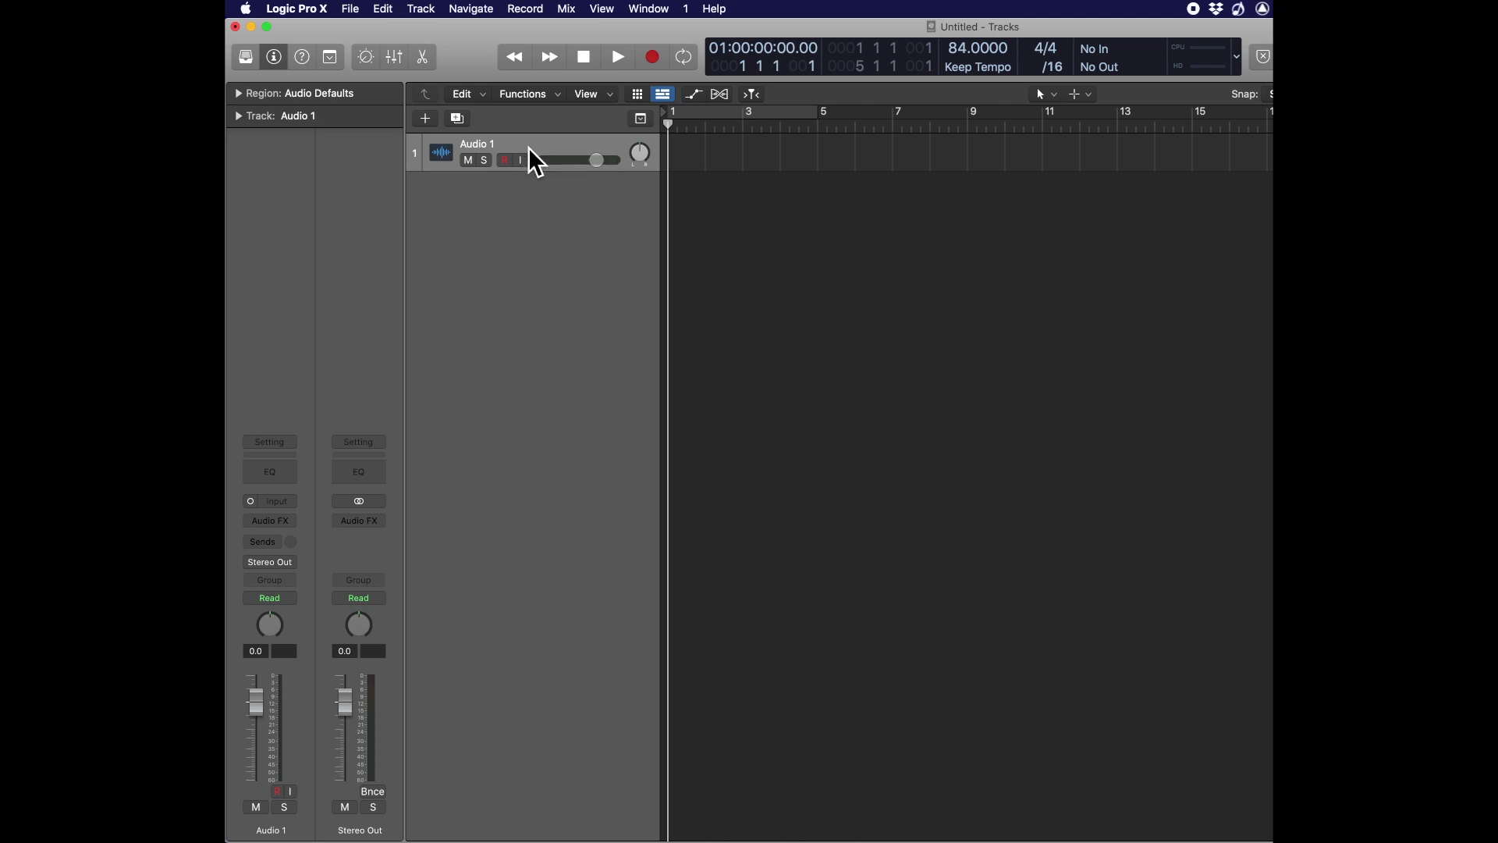
# - Show the mixer with all channel strips and route the Audio 1 output to Surround
pyautogui.click(396, 59)
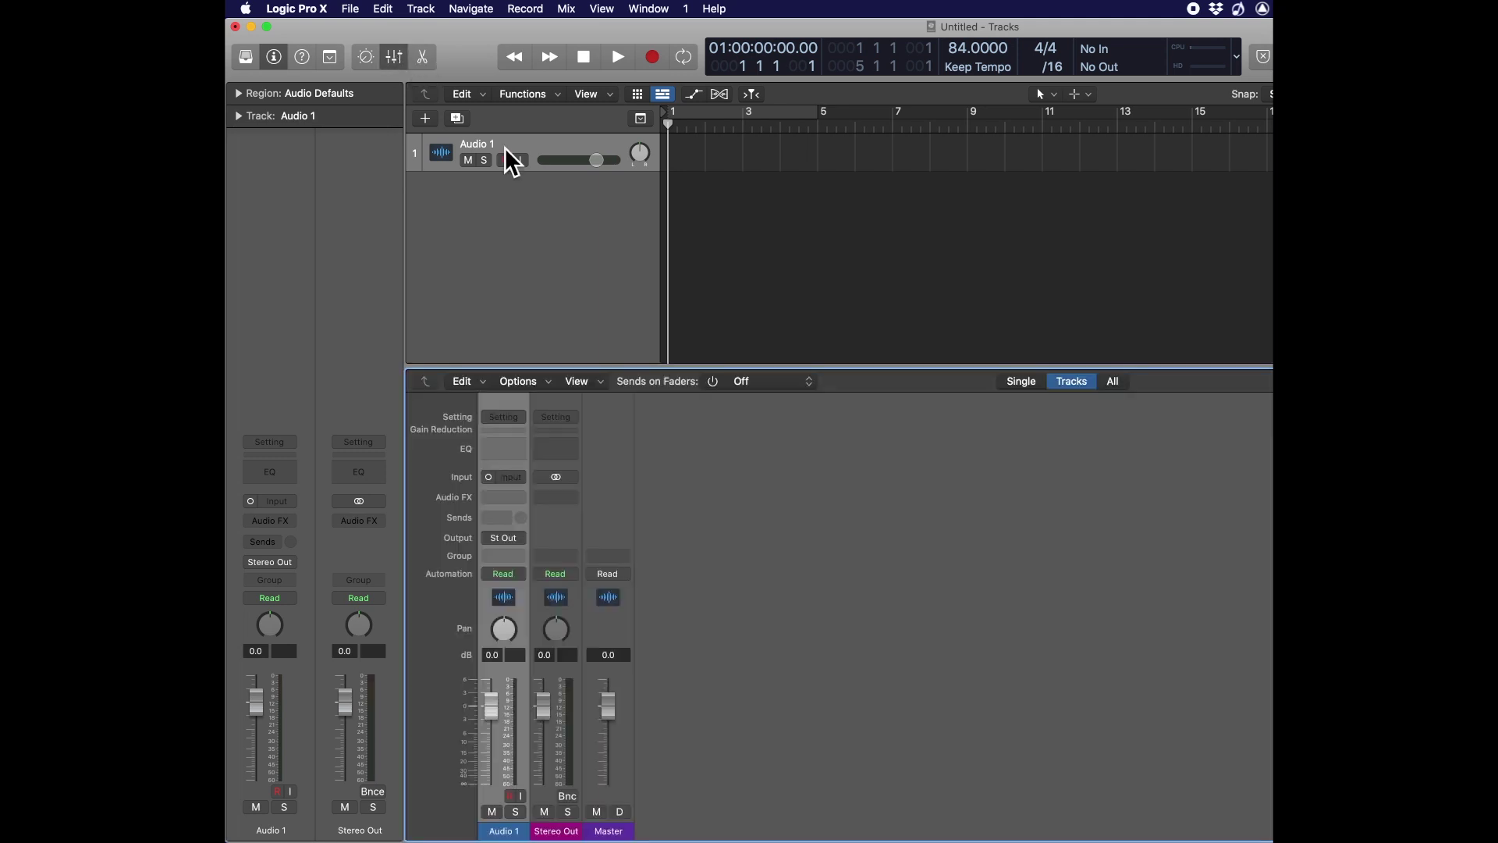
pyautogui.click(1114, 382)
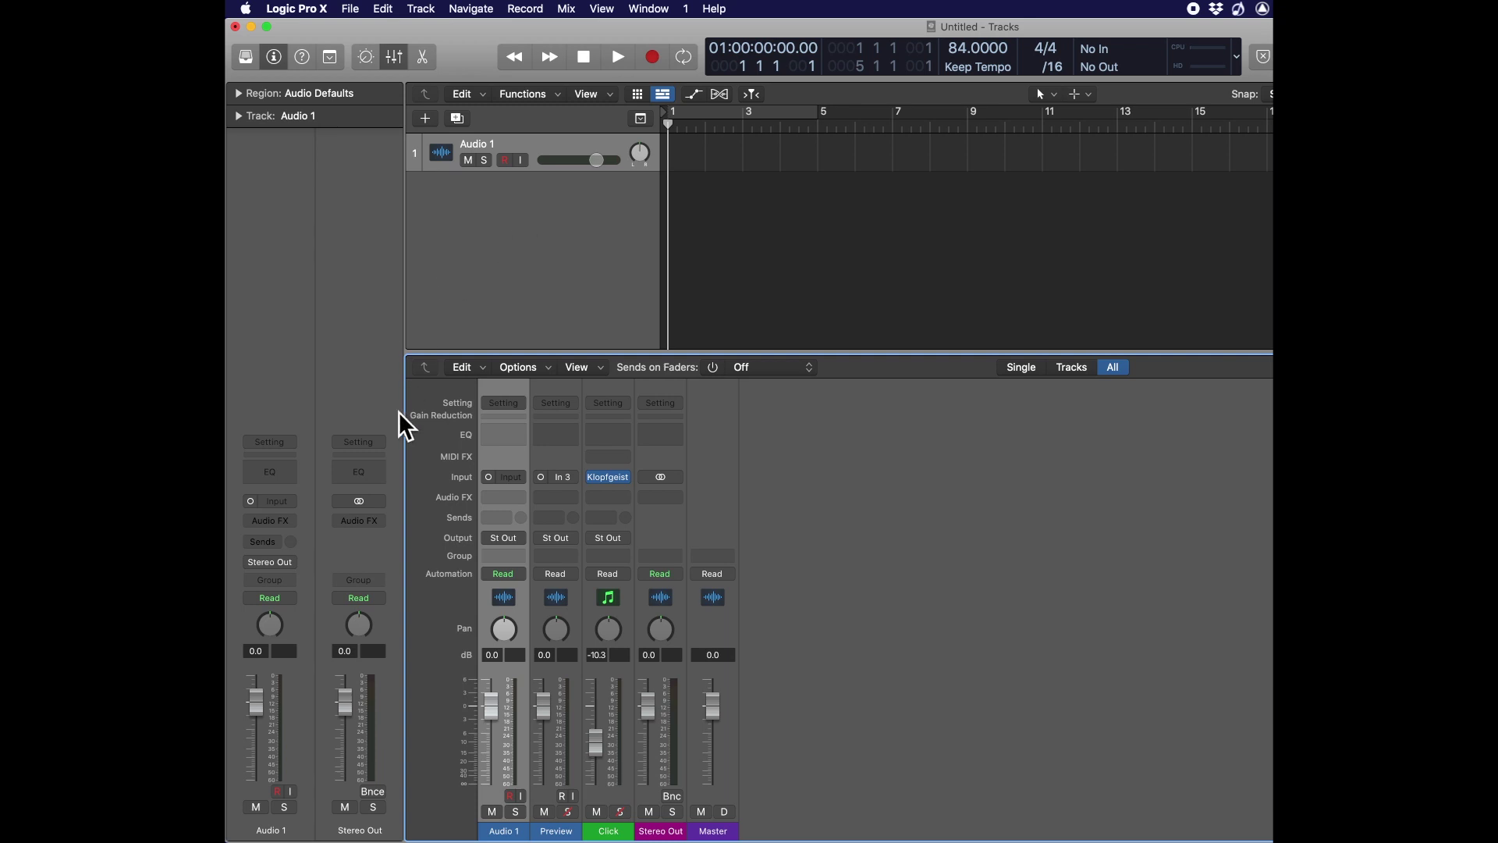
pyautogui.click(508, 539)
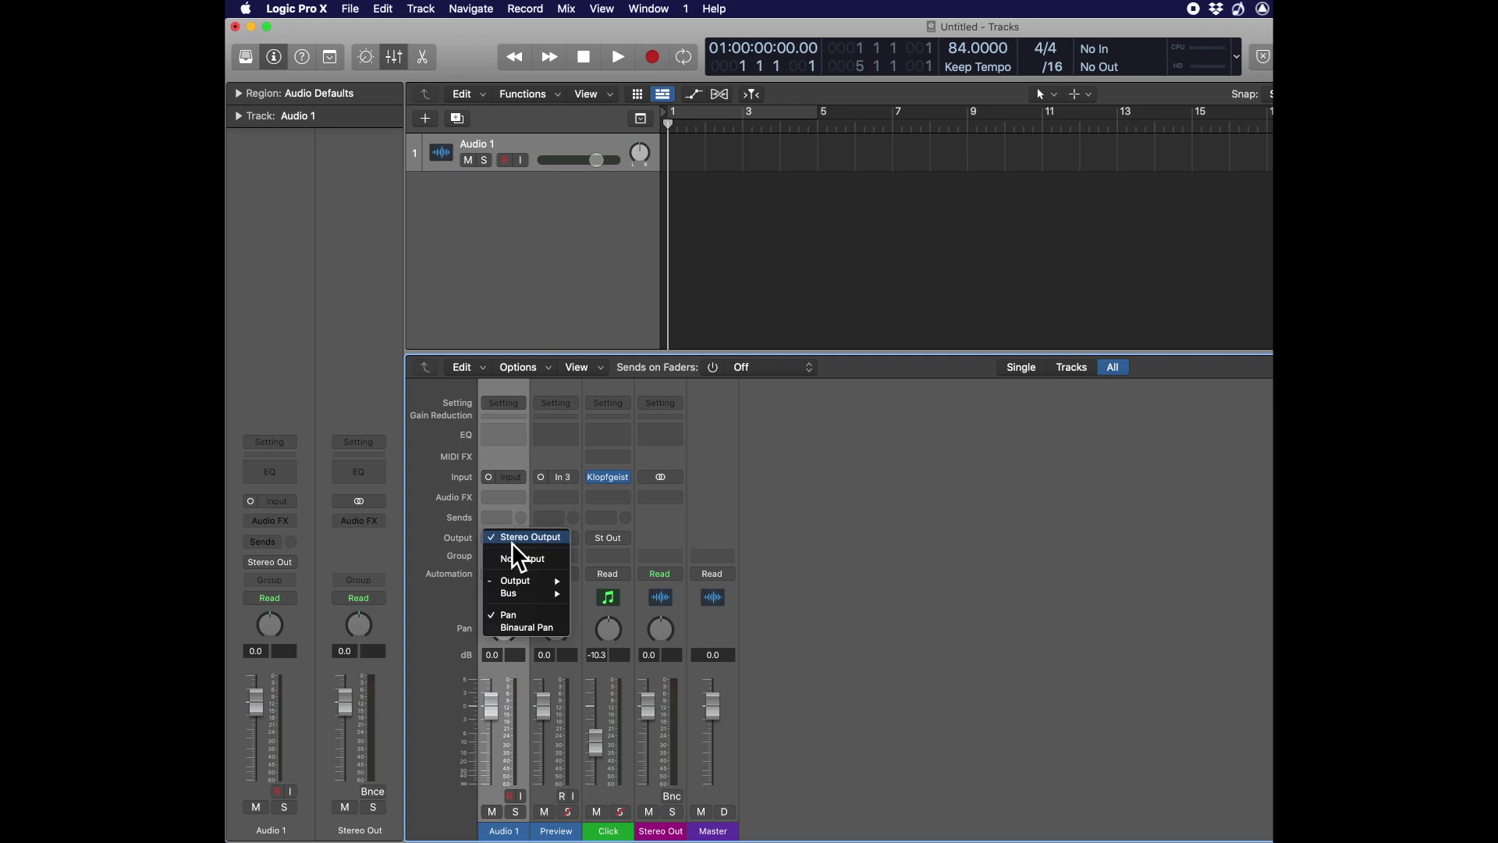
pyautogui.moveTo(522, 583)
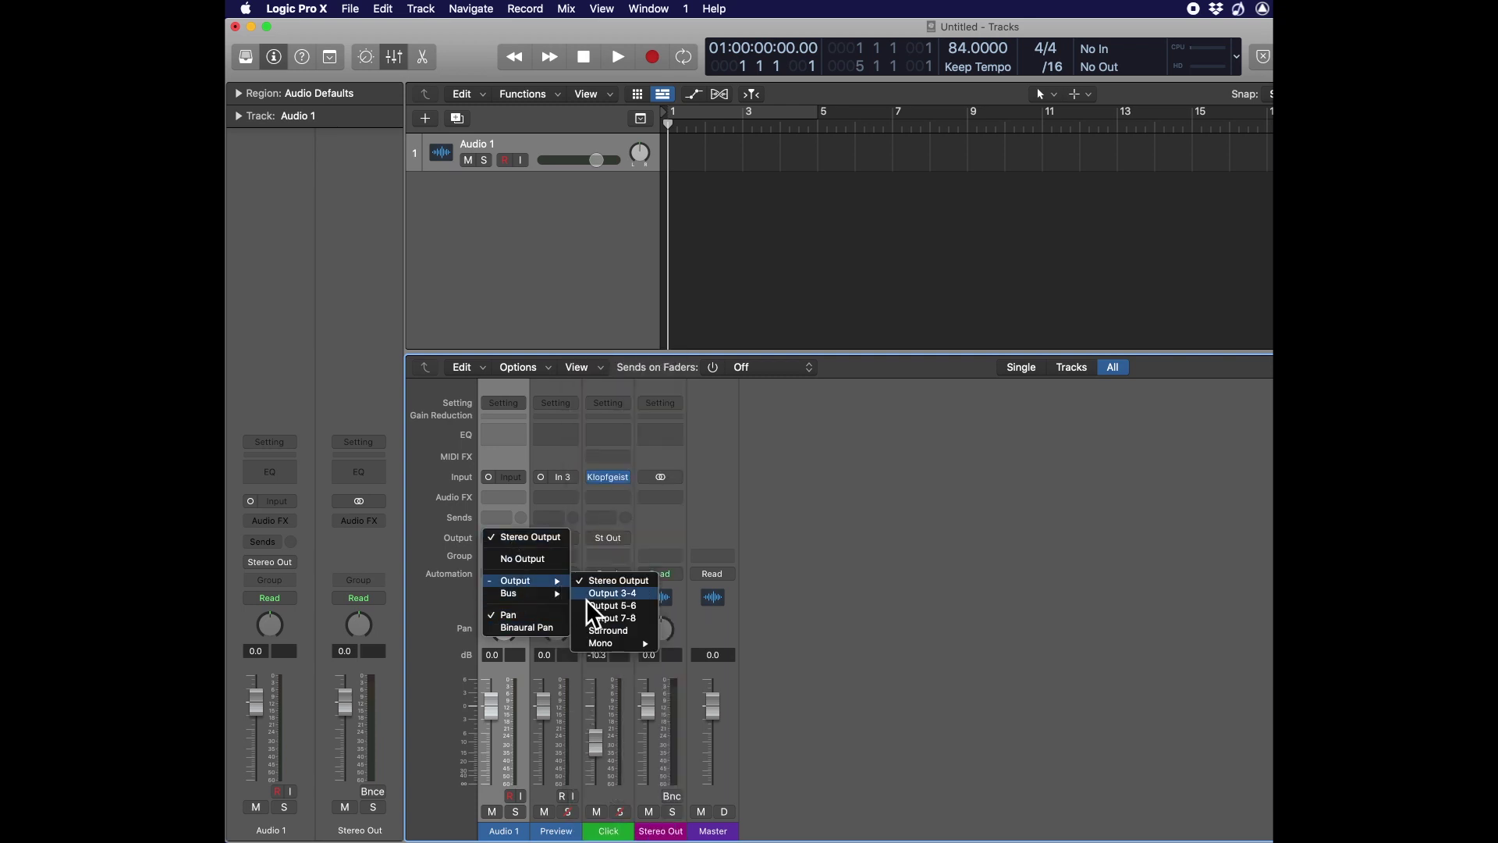
pyautogui.click(611, 631)
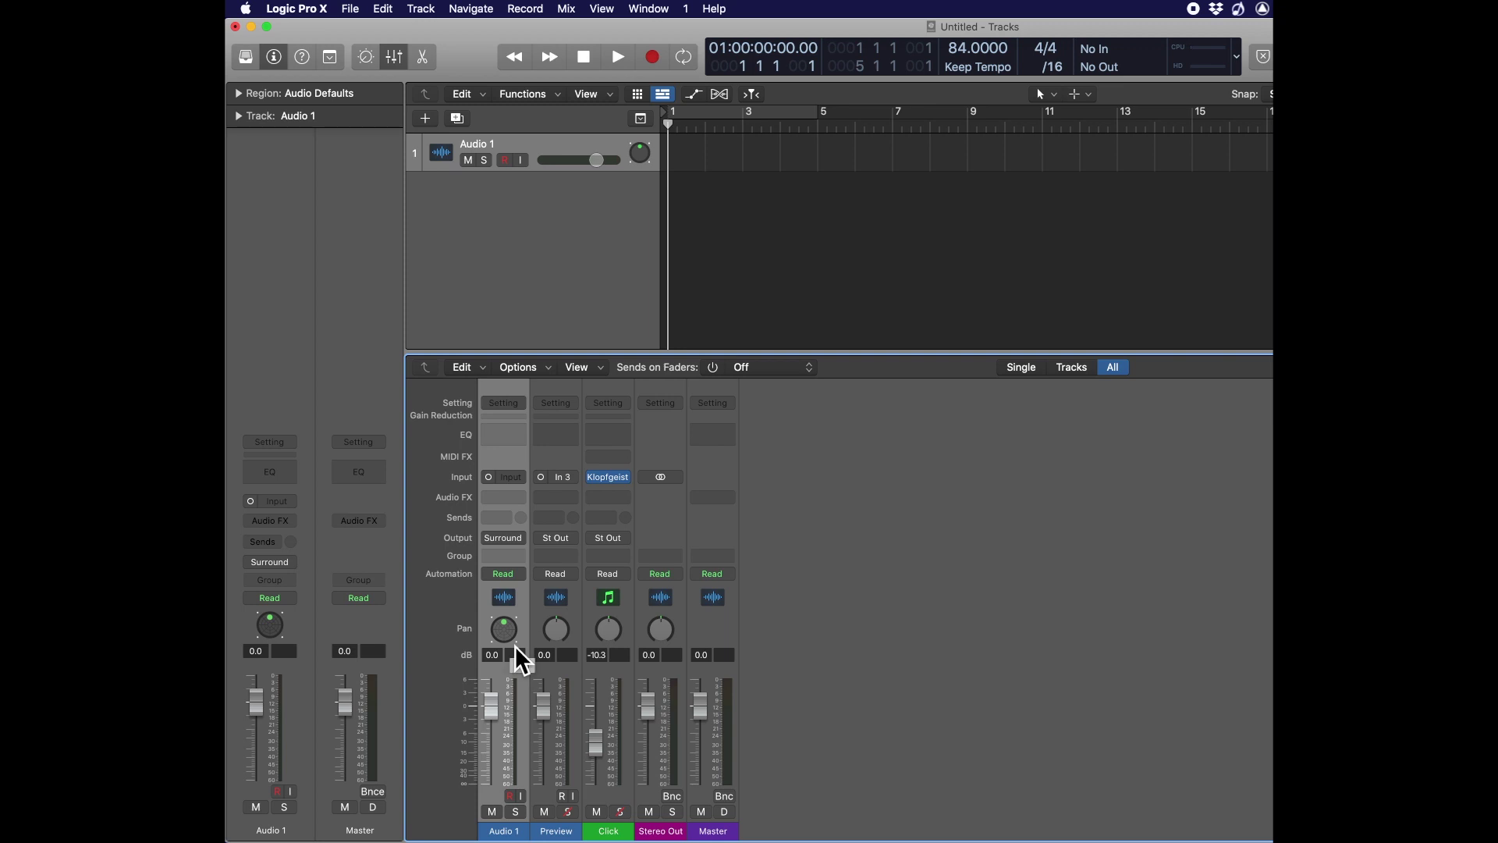
# - Insert the dublab QUARK plug-in in Quad format on the Master channel and close its window
pyautogui.click(733, 499)
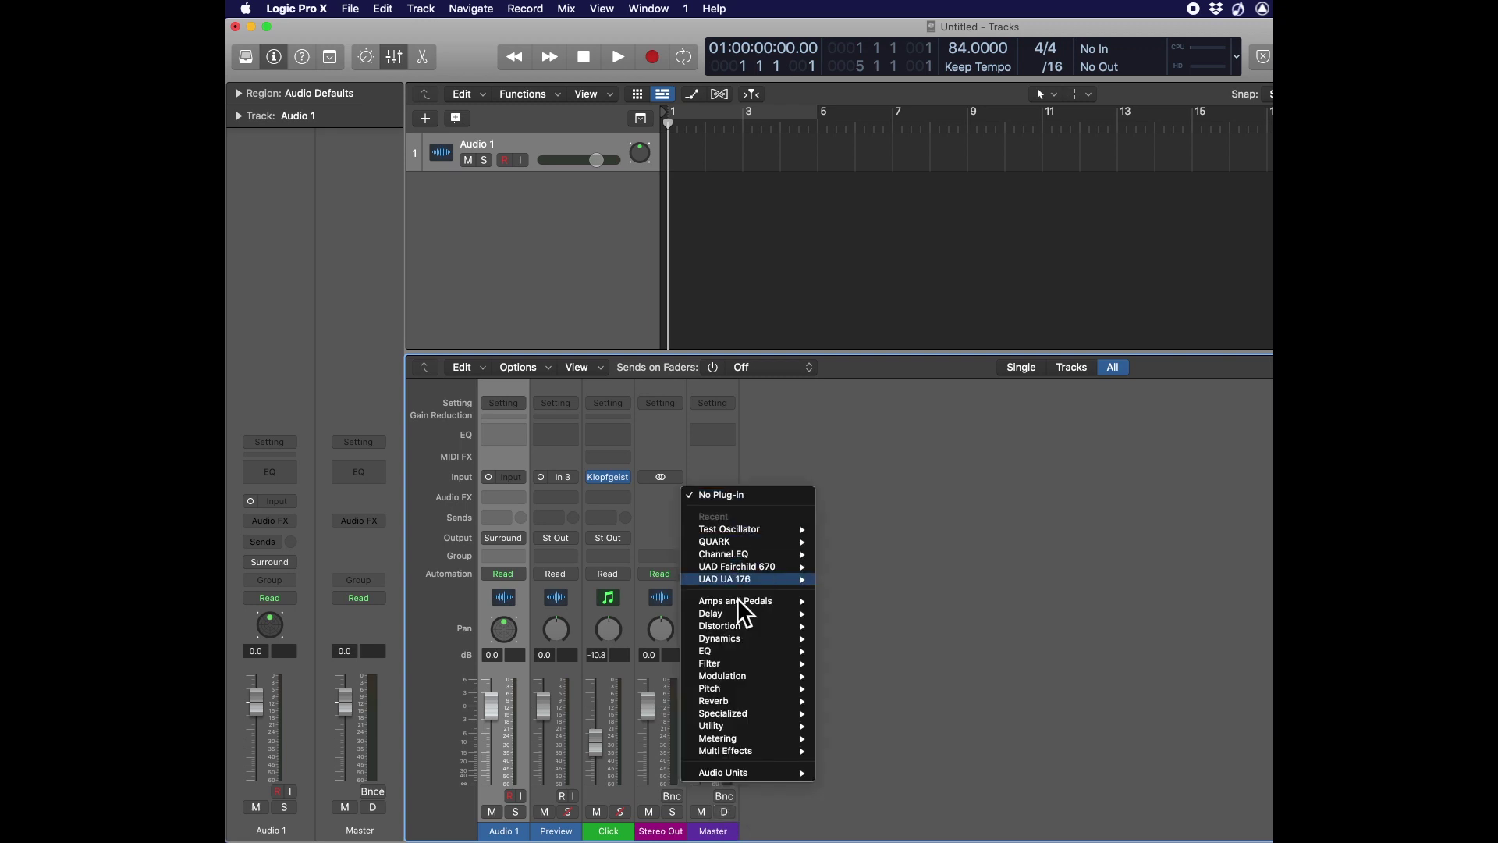
pyautogui.moveTo(738, 772)
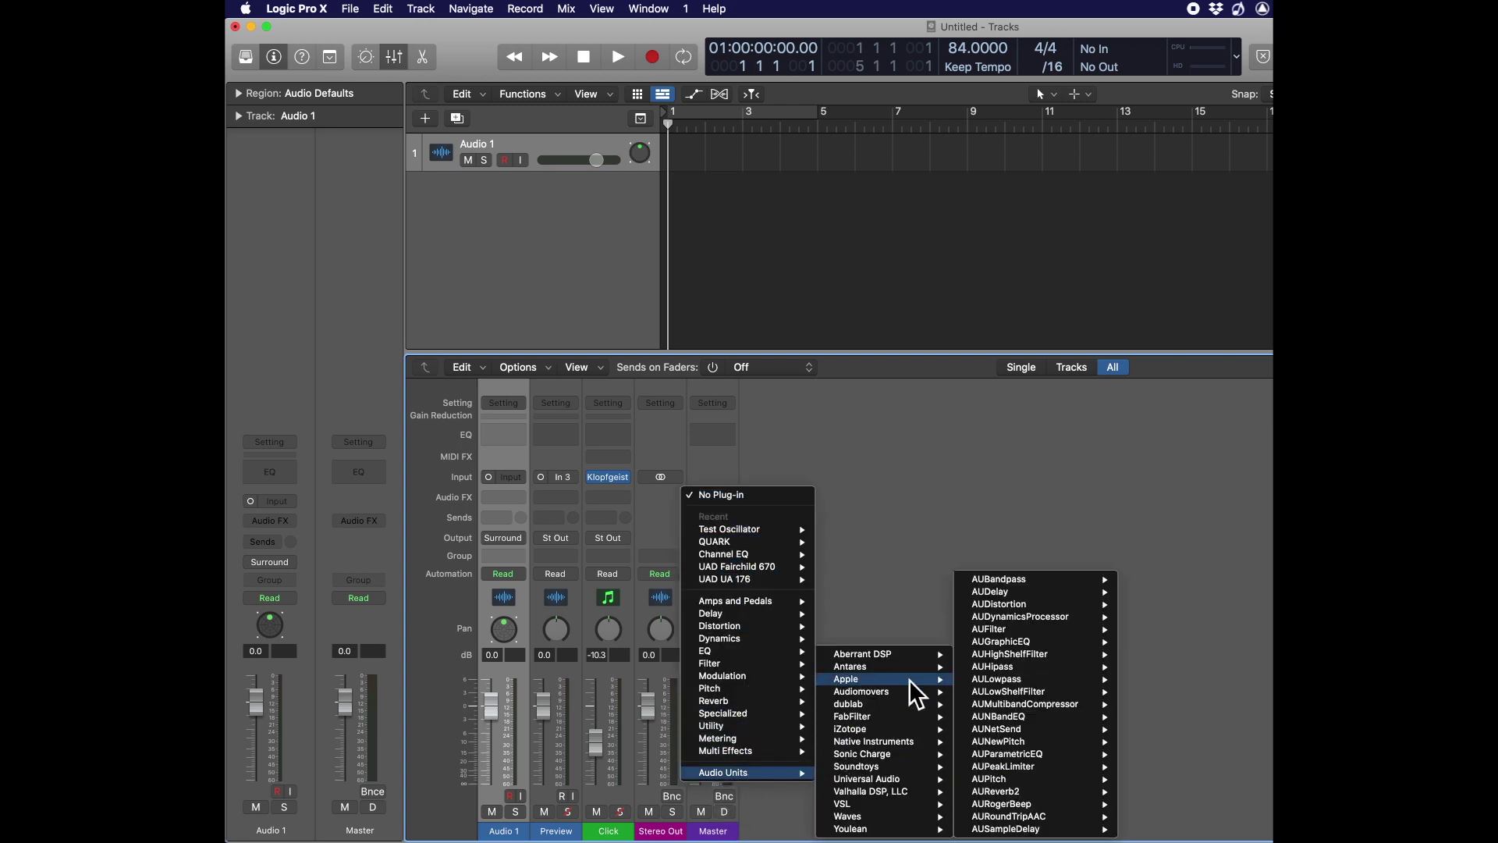
pyautogui.moveTo(894, 704)
pyautogui.moveTo(1028, 703)
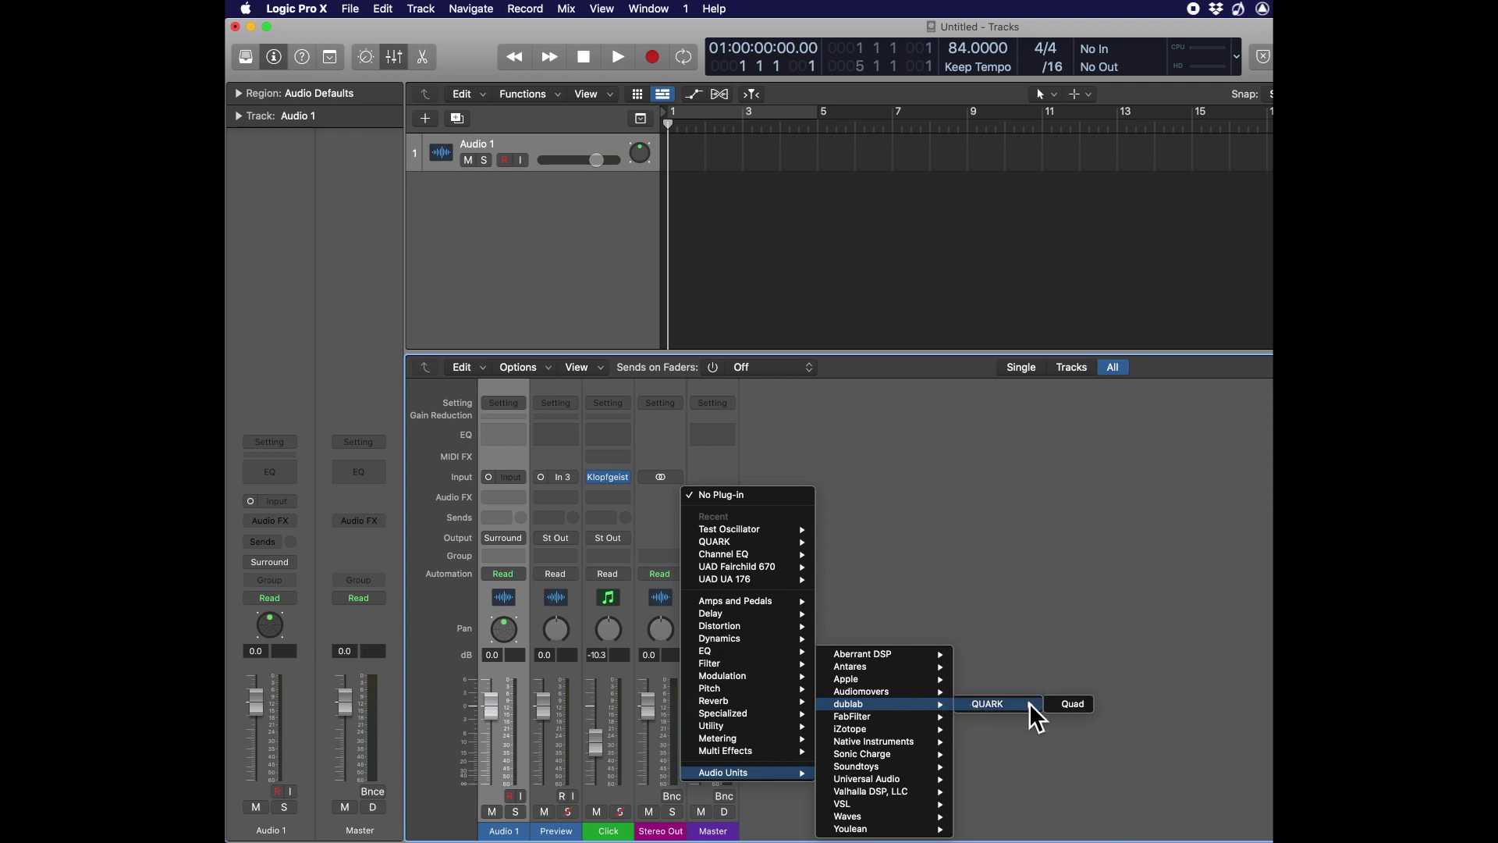
pyautogui.click(1068, 706)
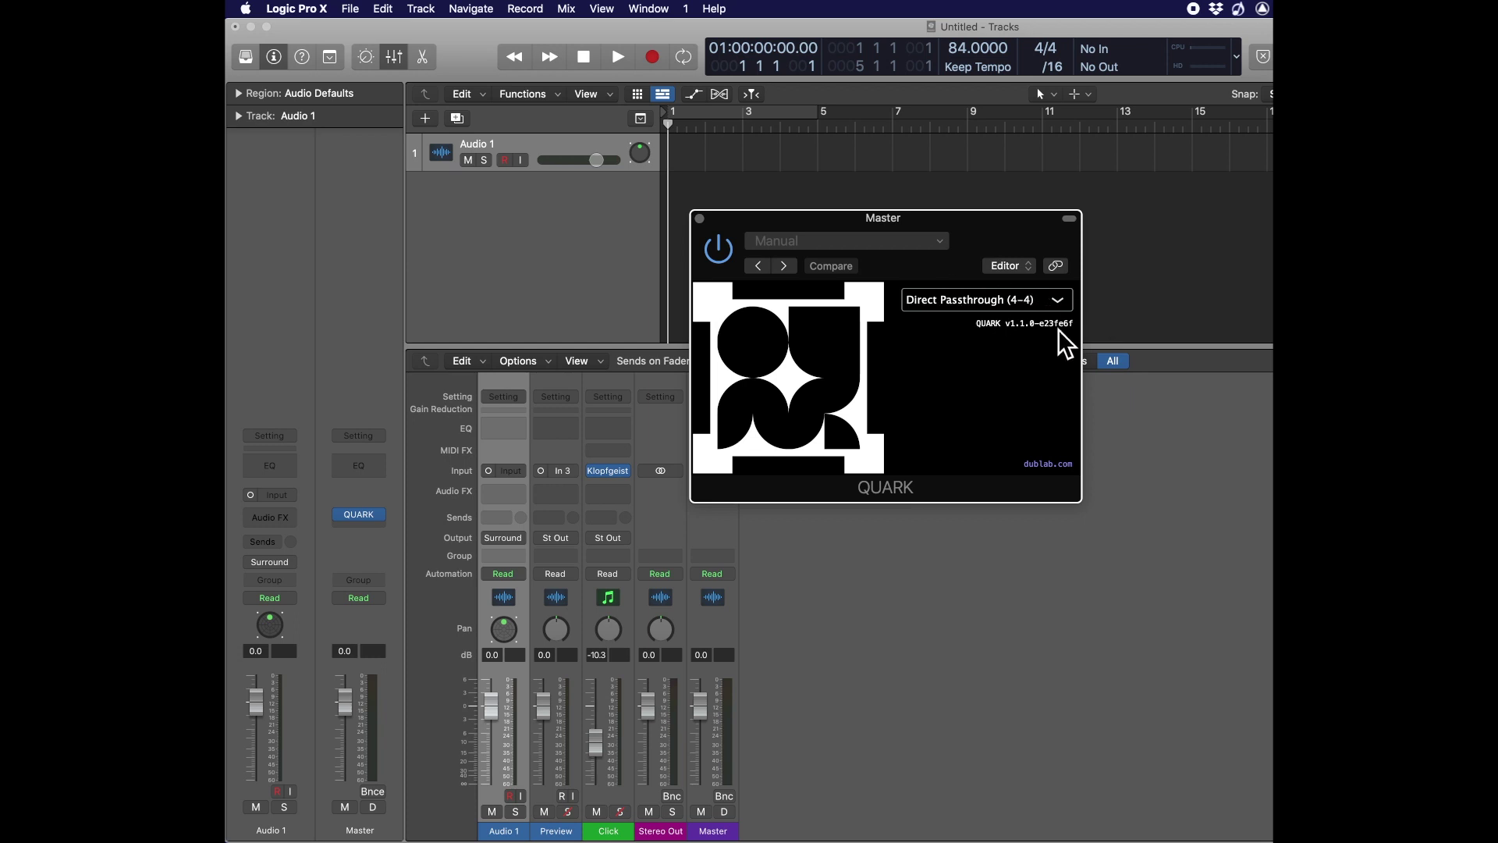
pyautogui.click(704, 222)
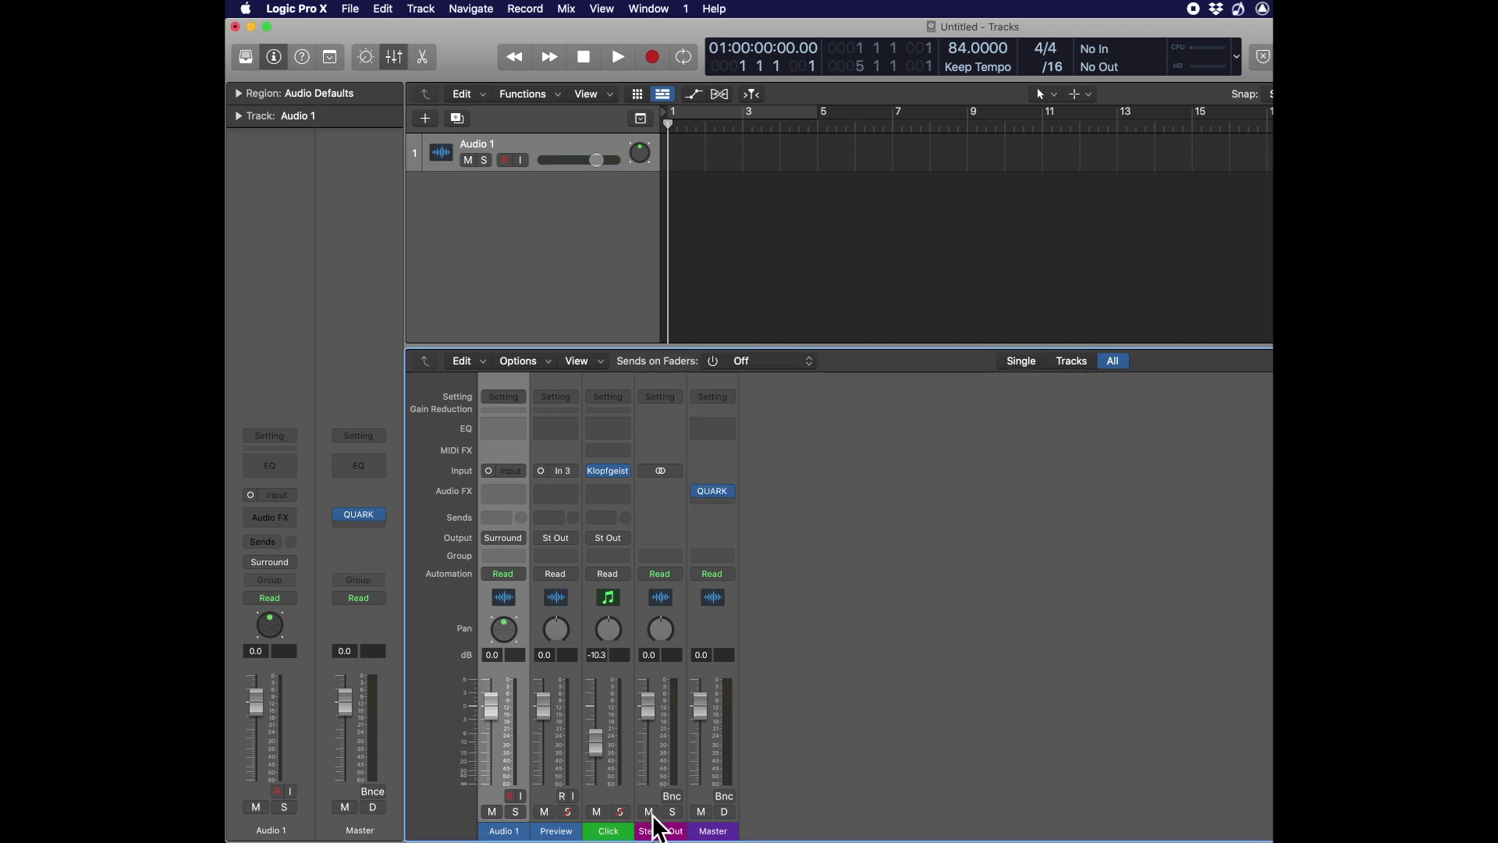
# - Mute Audio 1 and insert a mono Test Oscillator as an audio effect on its channel
pyautogui.click(492, 813)
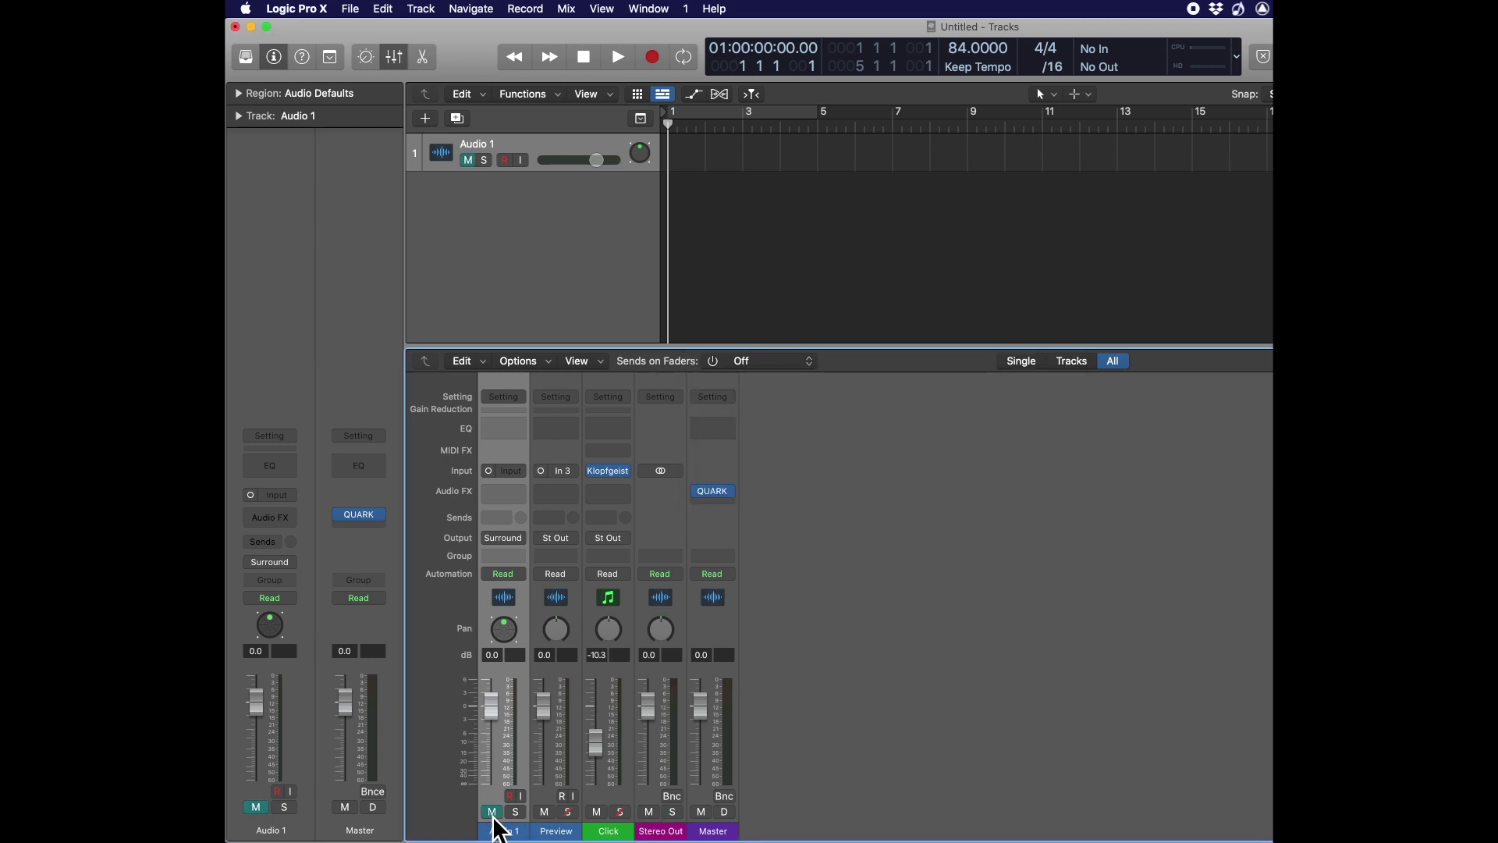
pyautogui.click(509, 489)
pyautogui.moveTo(515, 741)
pyautogui.moveTo(649, 768)
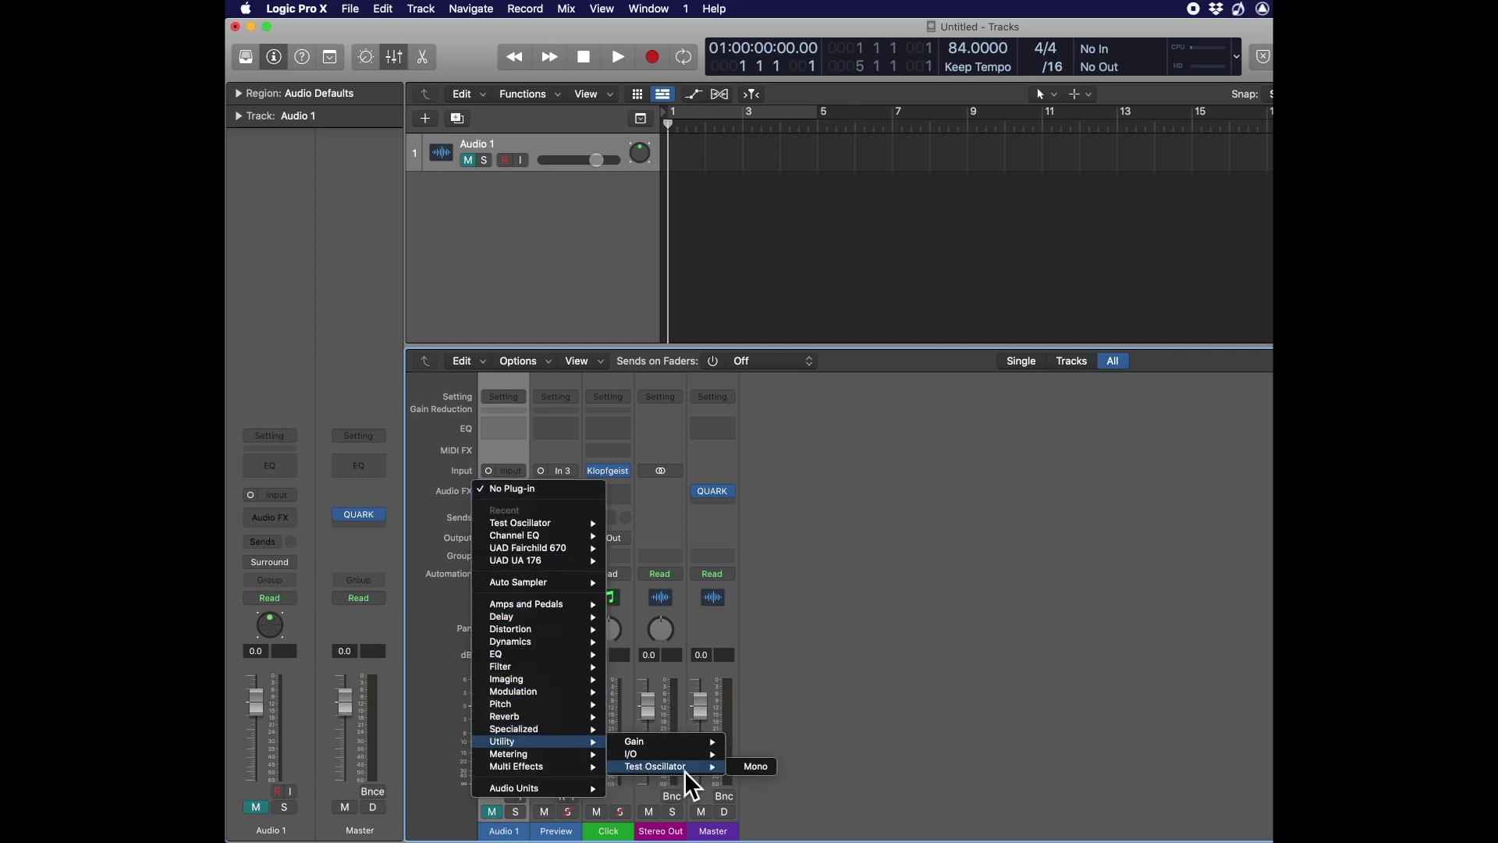
pyautogui.click(761, 769)
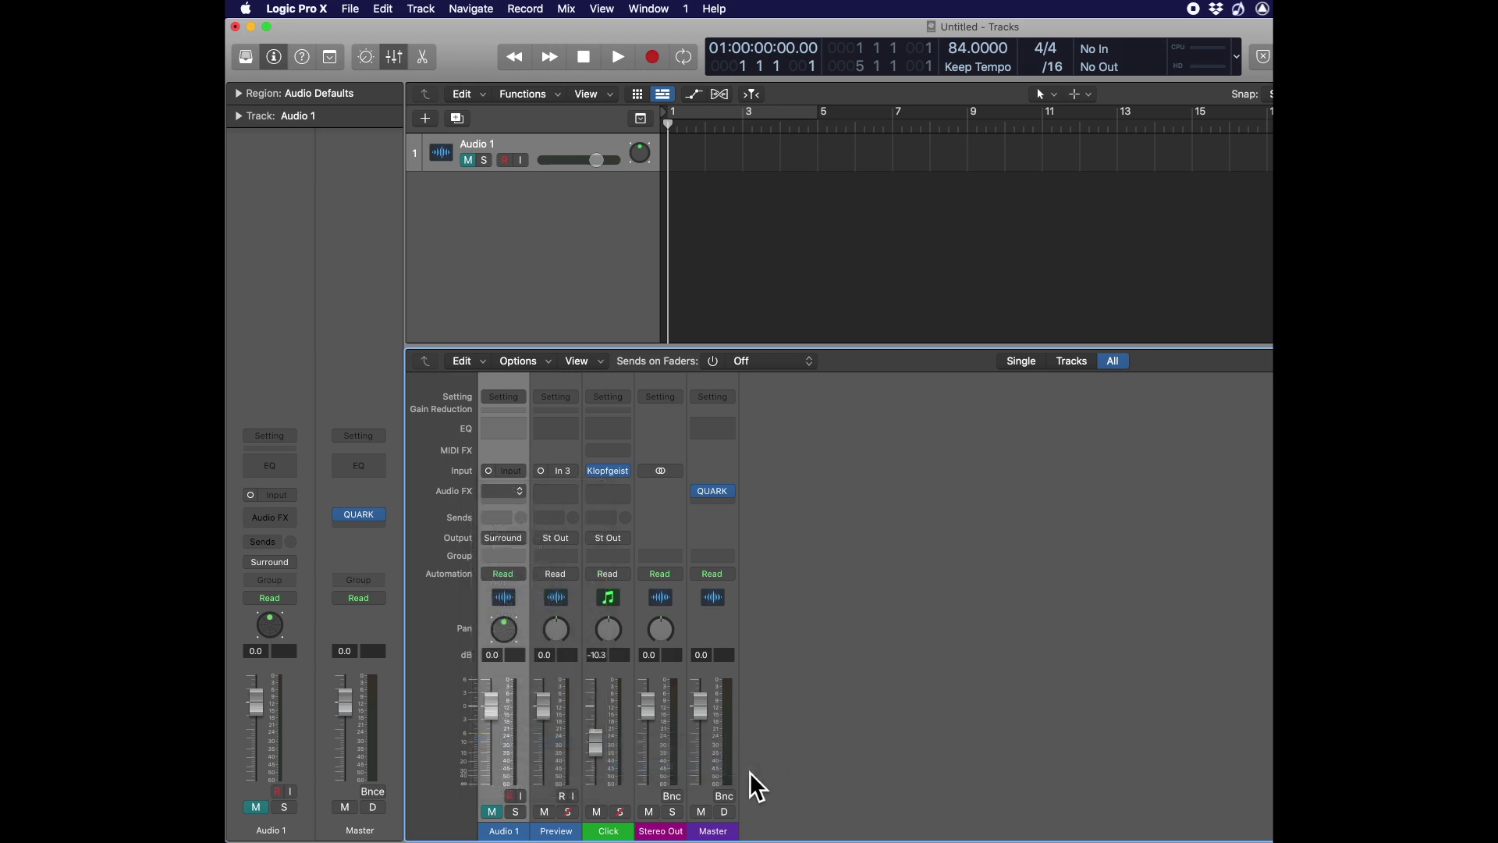
# - Set the Test Oscillator to Pink Noise at a level of -40 dB and close its window
pyautogui.moveTo(1100, 386); pyautogui.dragTo(1094, 455)
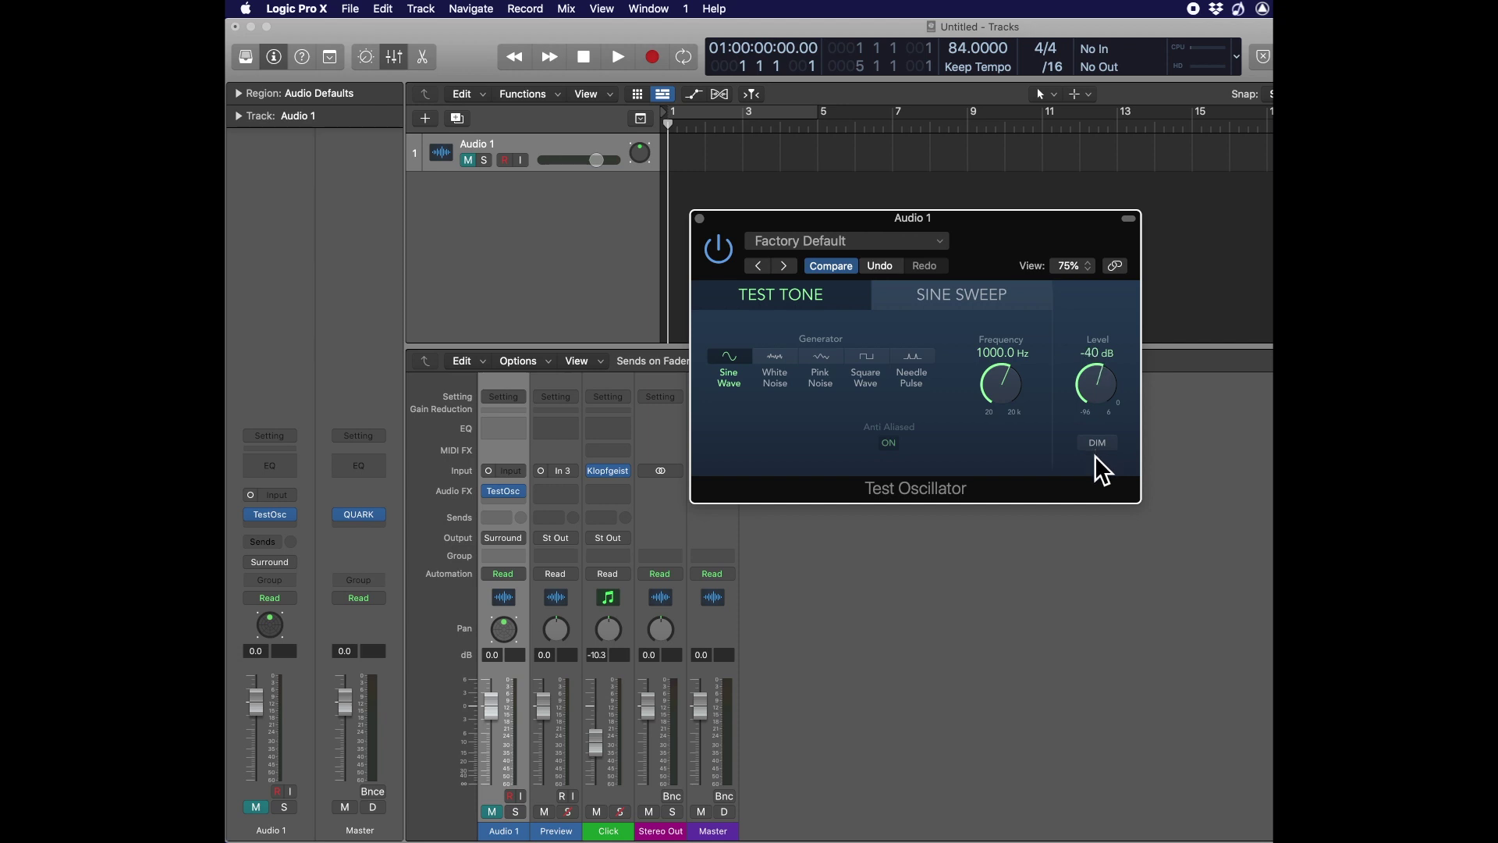
pyautogui.click(828, 380)
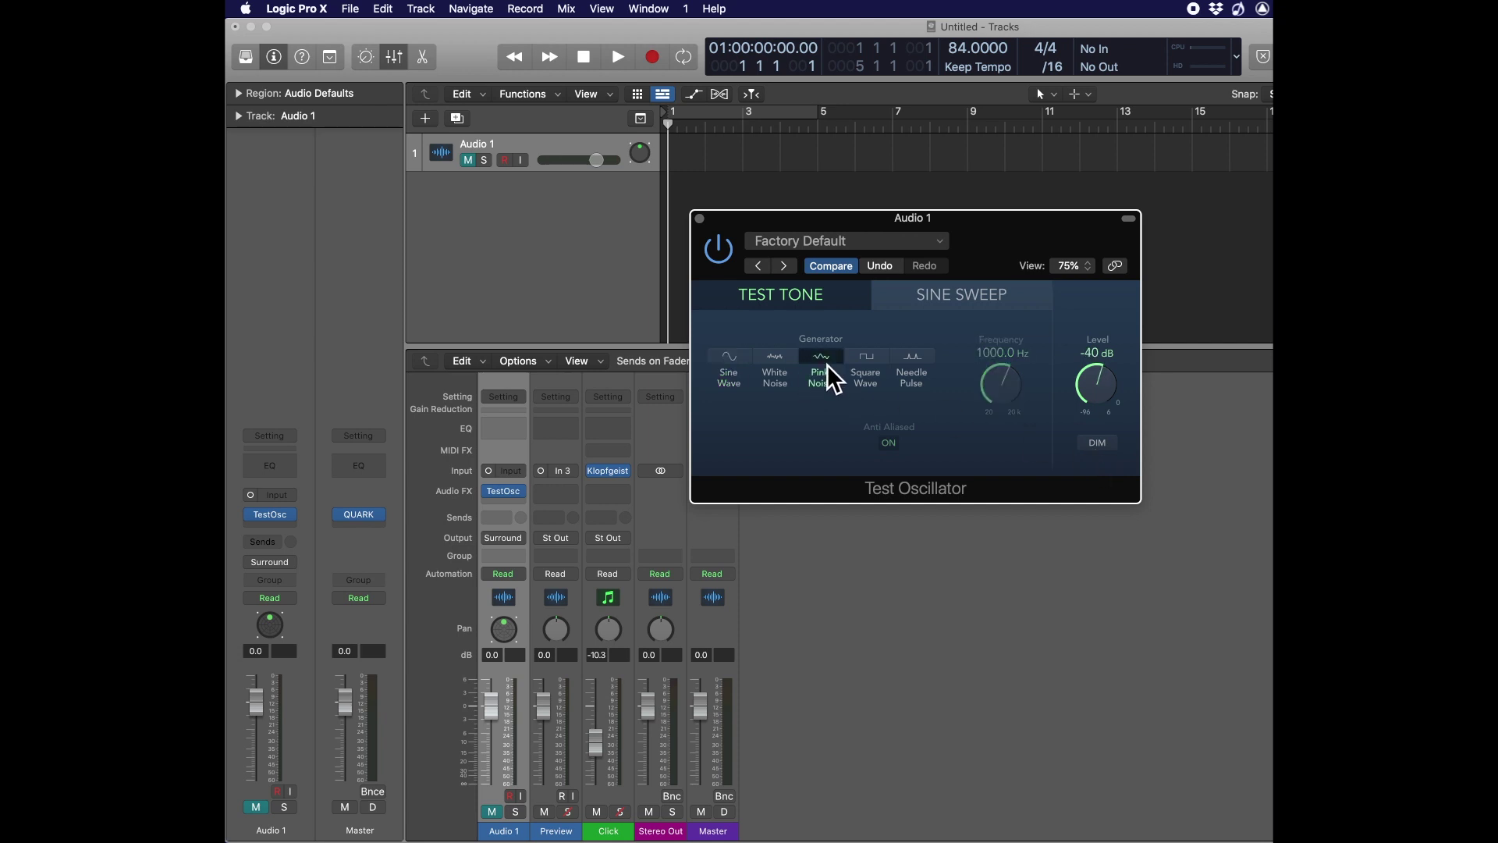
pyautogui.click(701, 220)
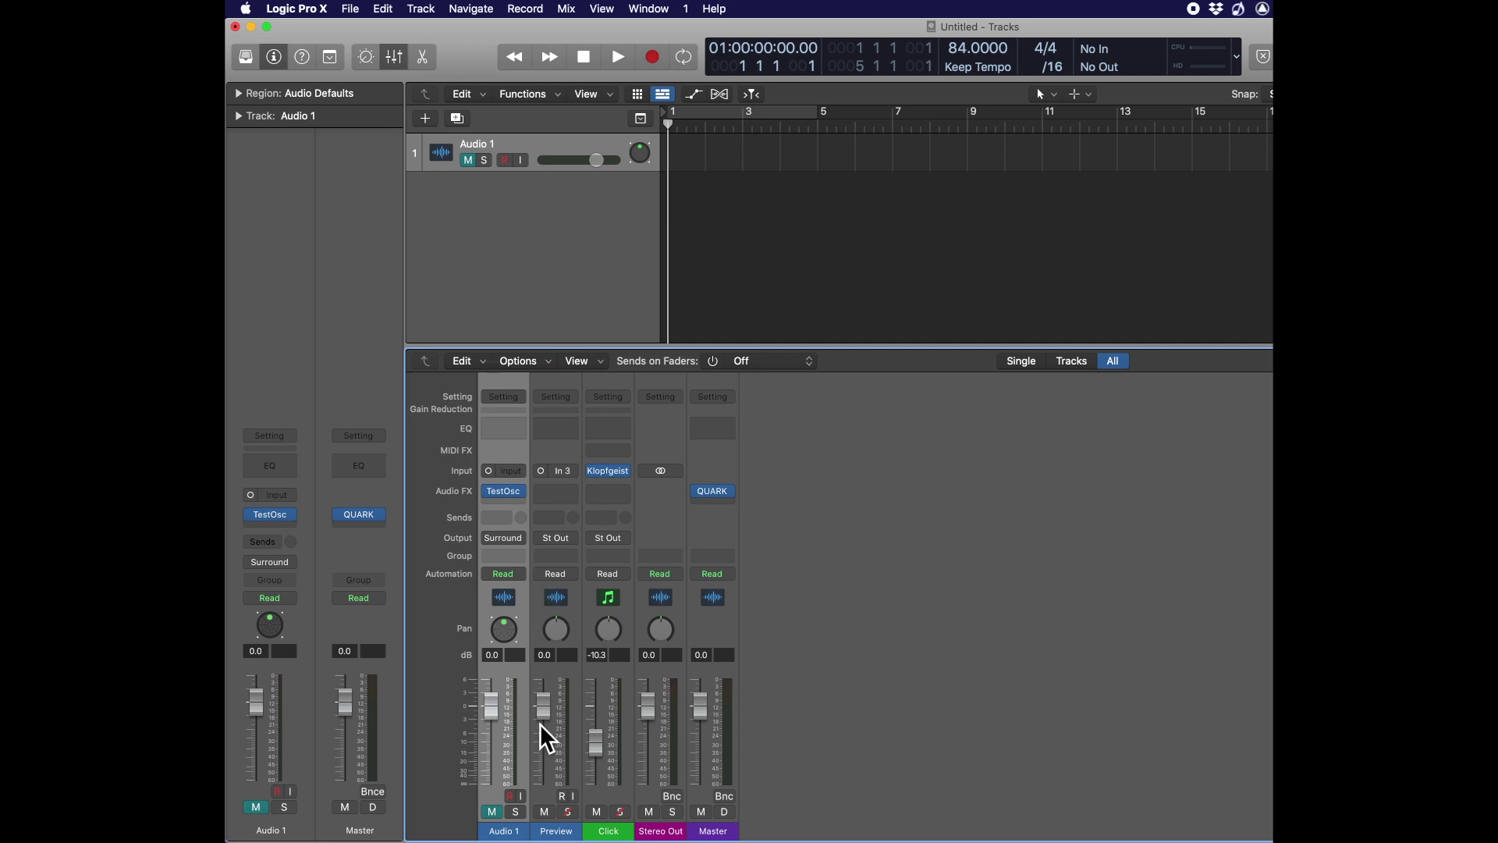
# - Position Audio 1 at the centre of the Surround Panner with a diversity of 1.00 and unmute the channel
pyautogui.doubleClick(512, 635)
pyautogui.moveTo(899, 401); pyautogui.dragTo(895, 484)
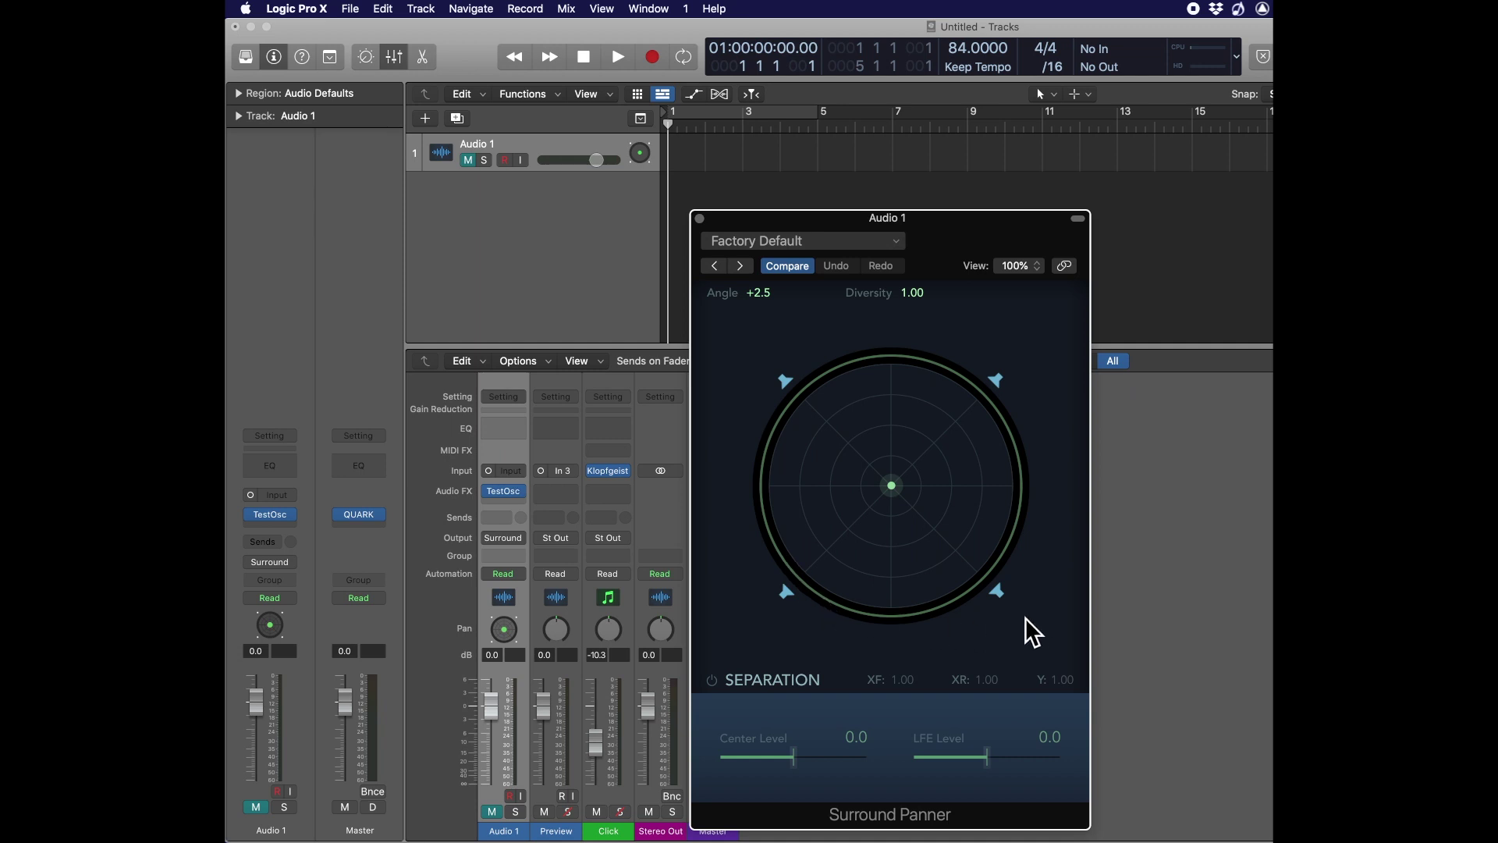
pyautogui.click(492, 812)
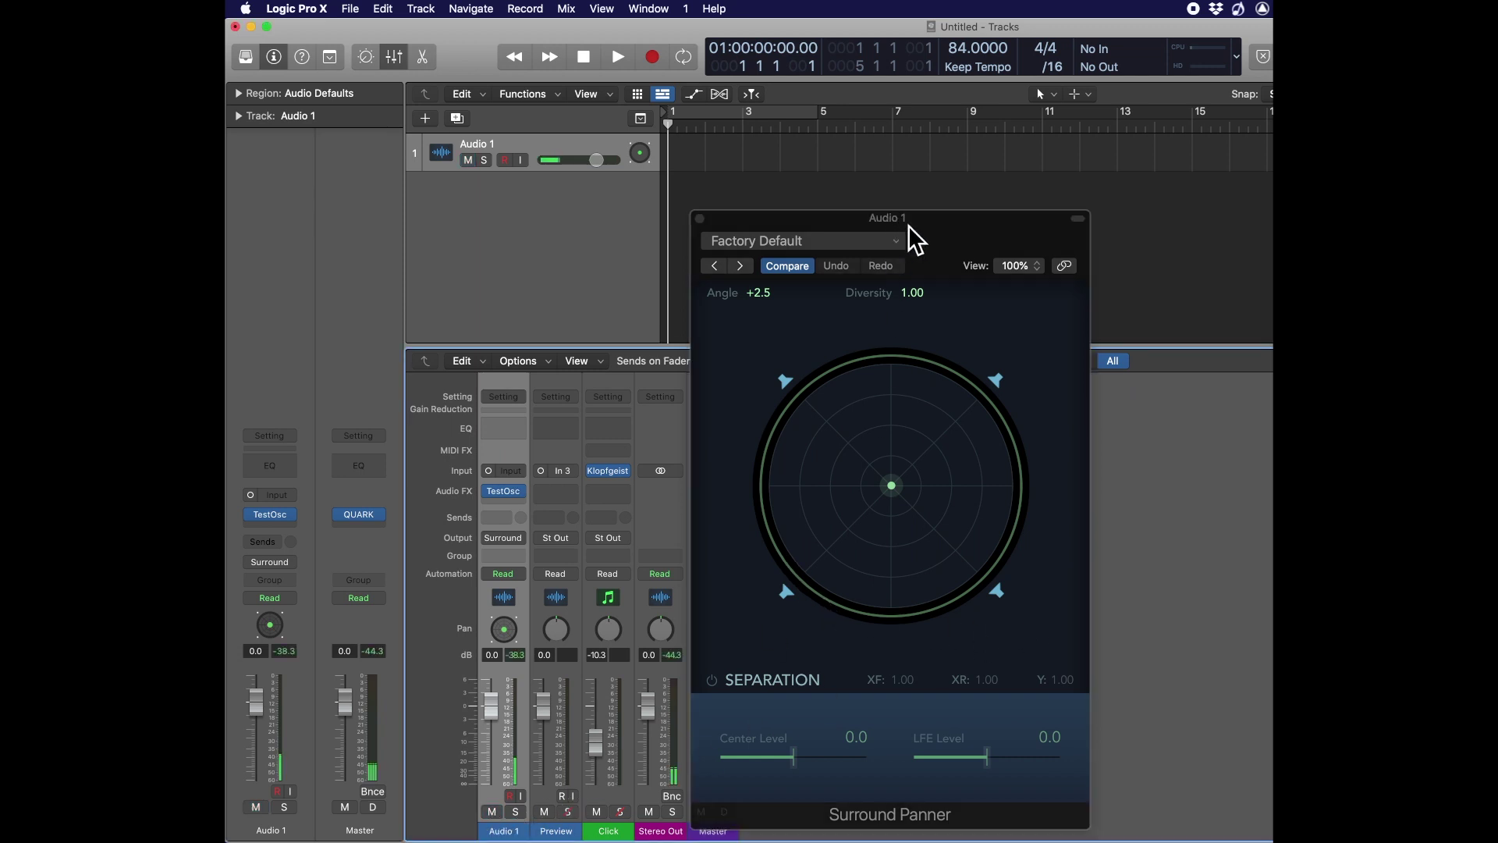
# - Test the quad outputs by toggling the individual speakers of Audio 1's Surround Panner off and on
pyautogui.moveTo(909, 221); pyautogui.dragTo(1058, 226)
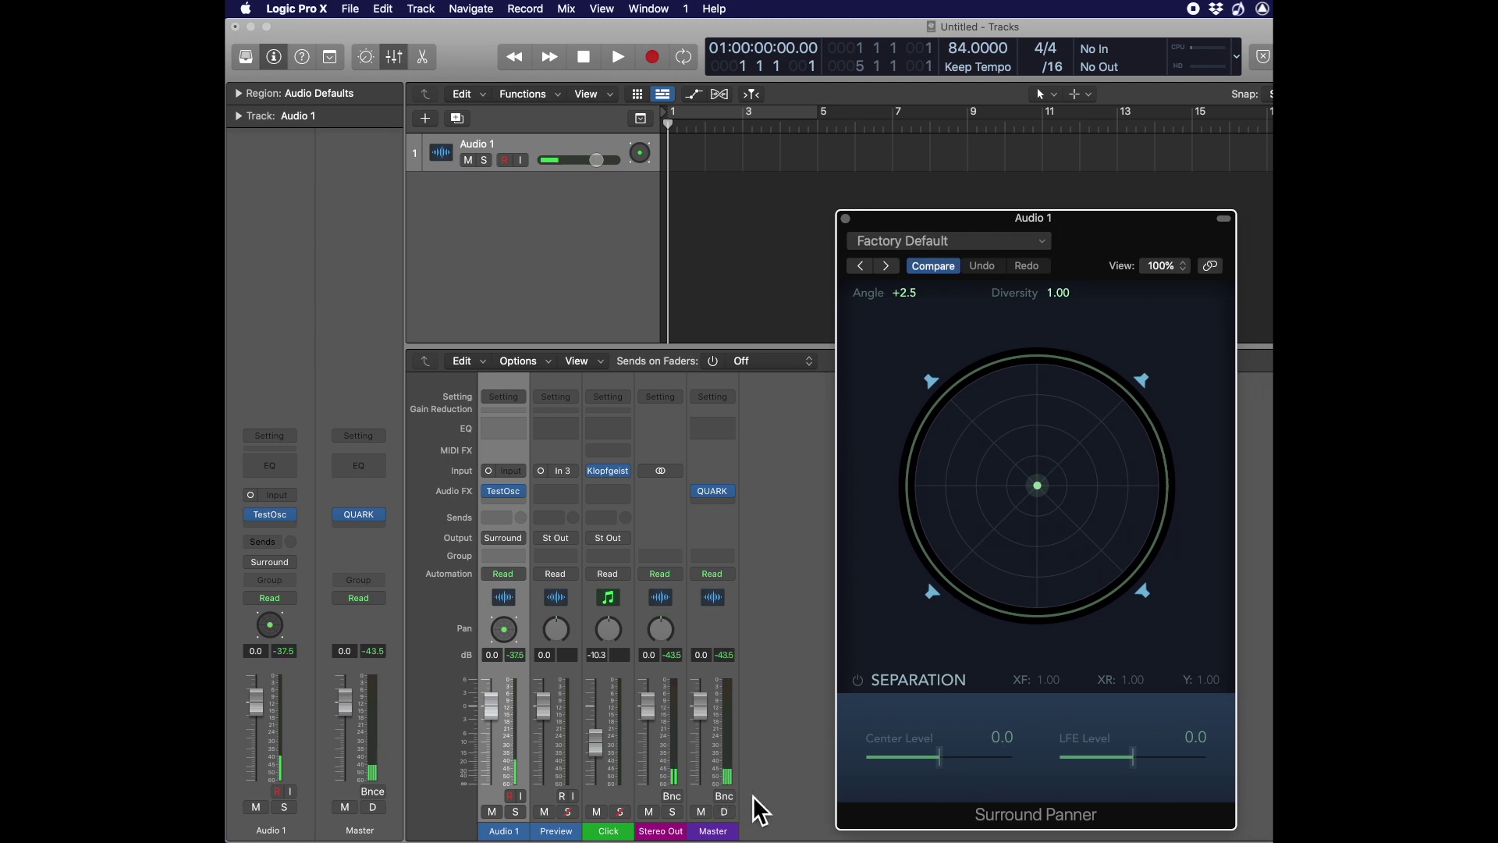
pyautogui.click(1142, 382)
pyautogui.click(1143, 587)
pyautogui.click(934, 592)
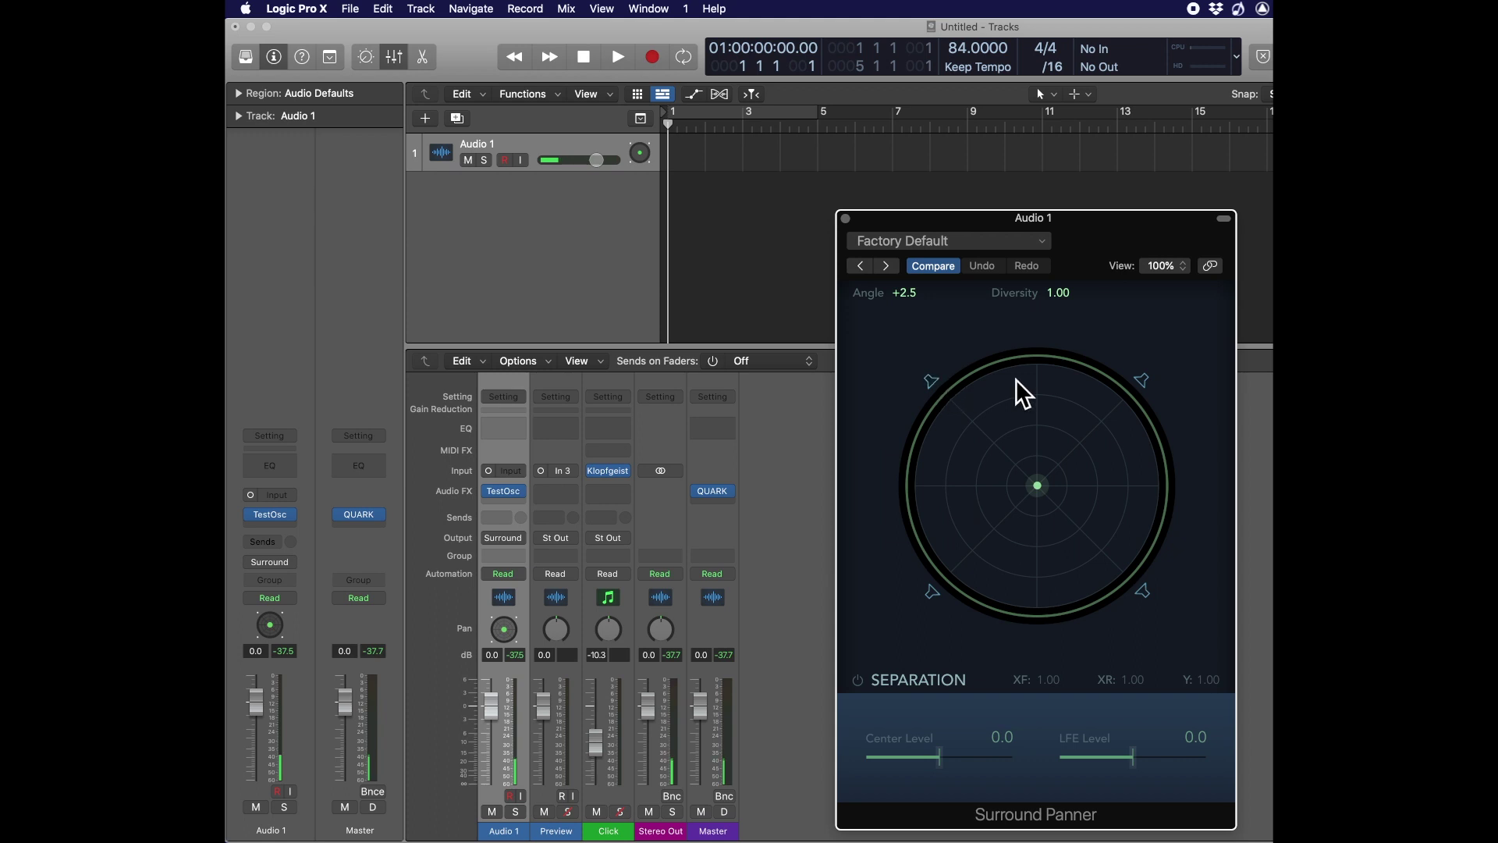
pyautogui.click(1144, 383)
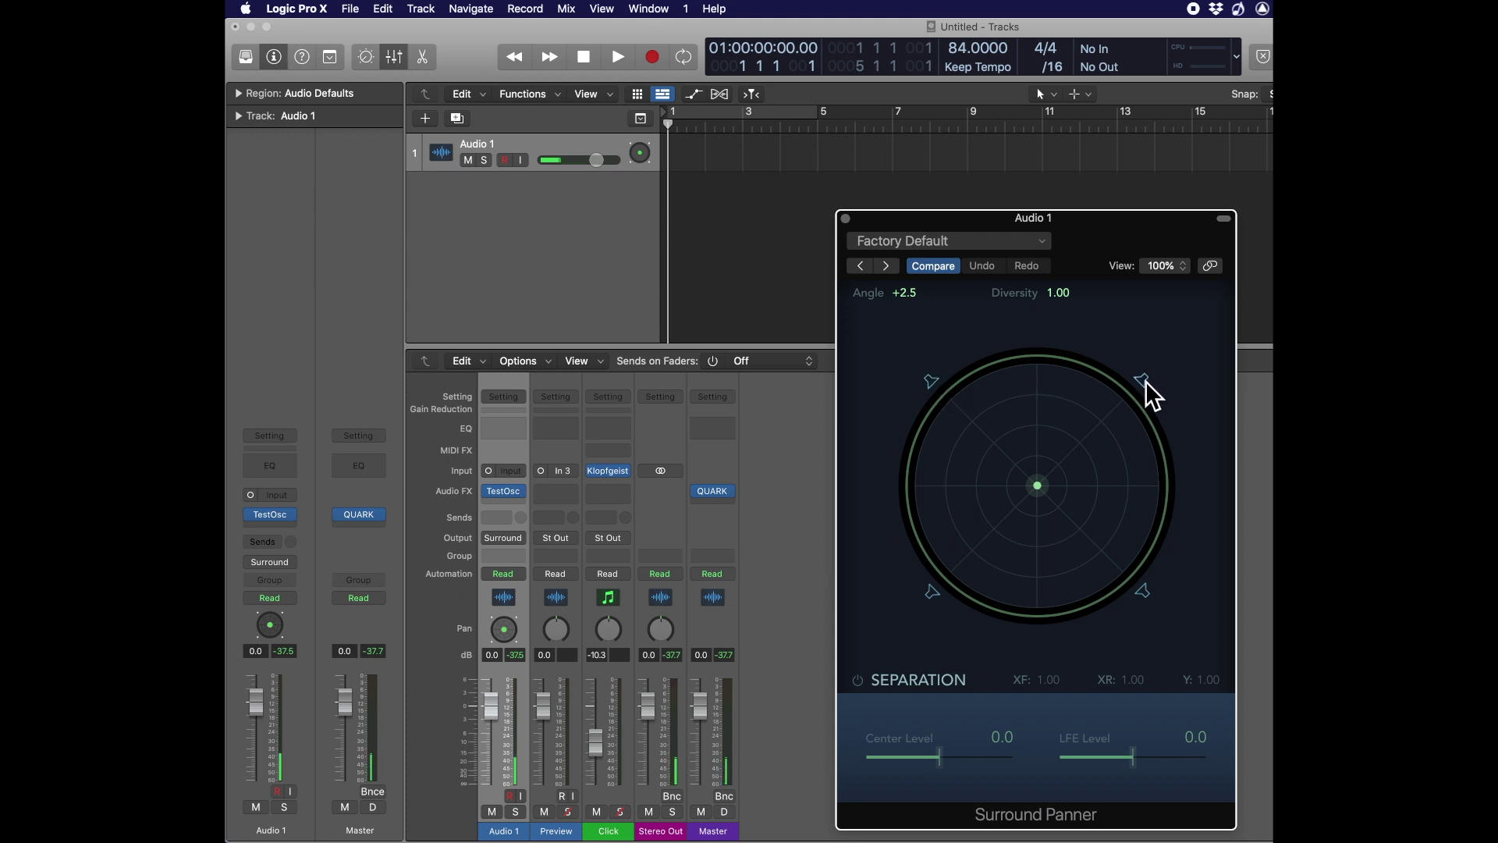
pyautogui.click(932, 592)
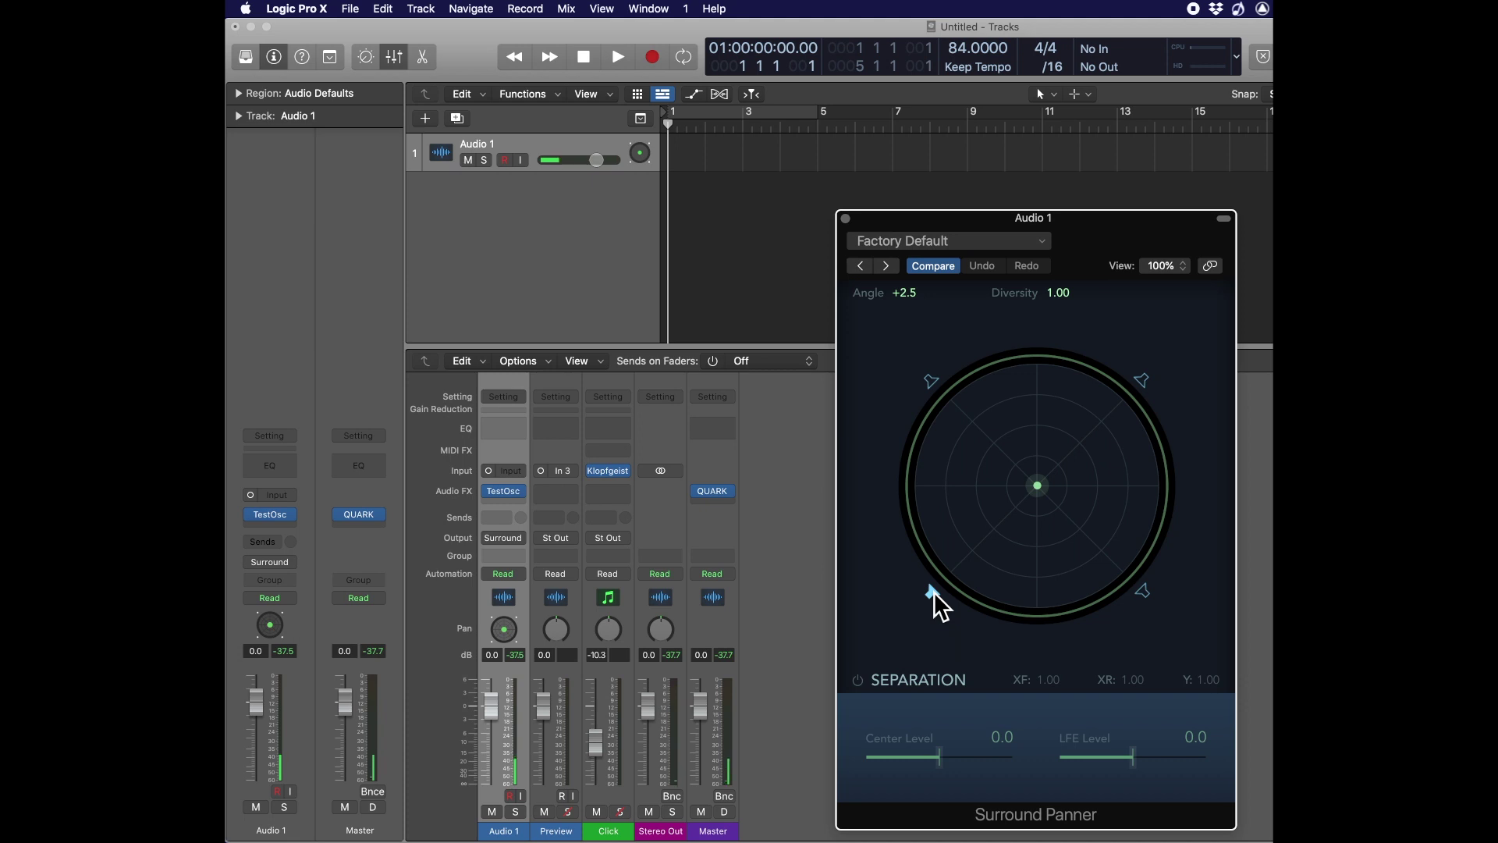
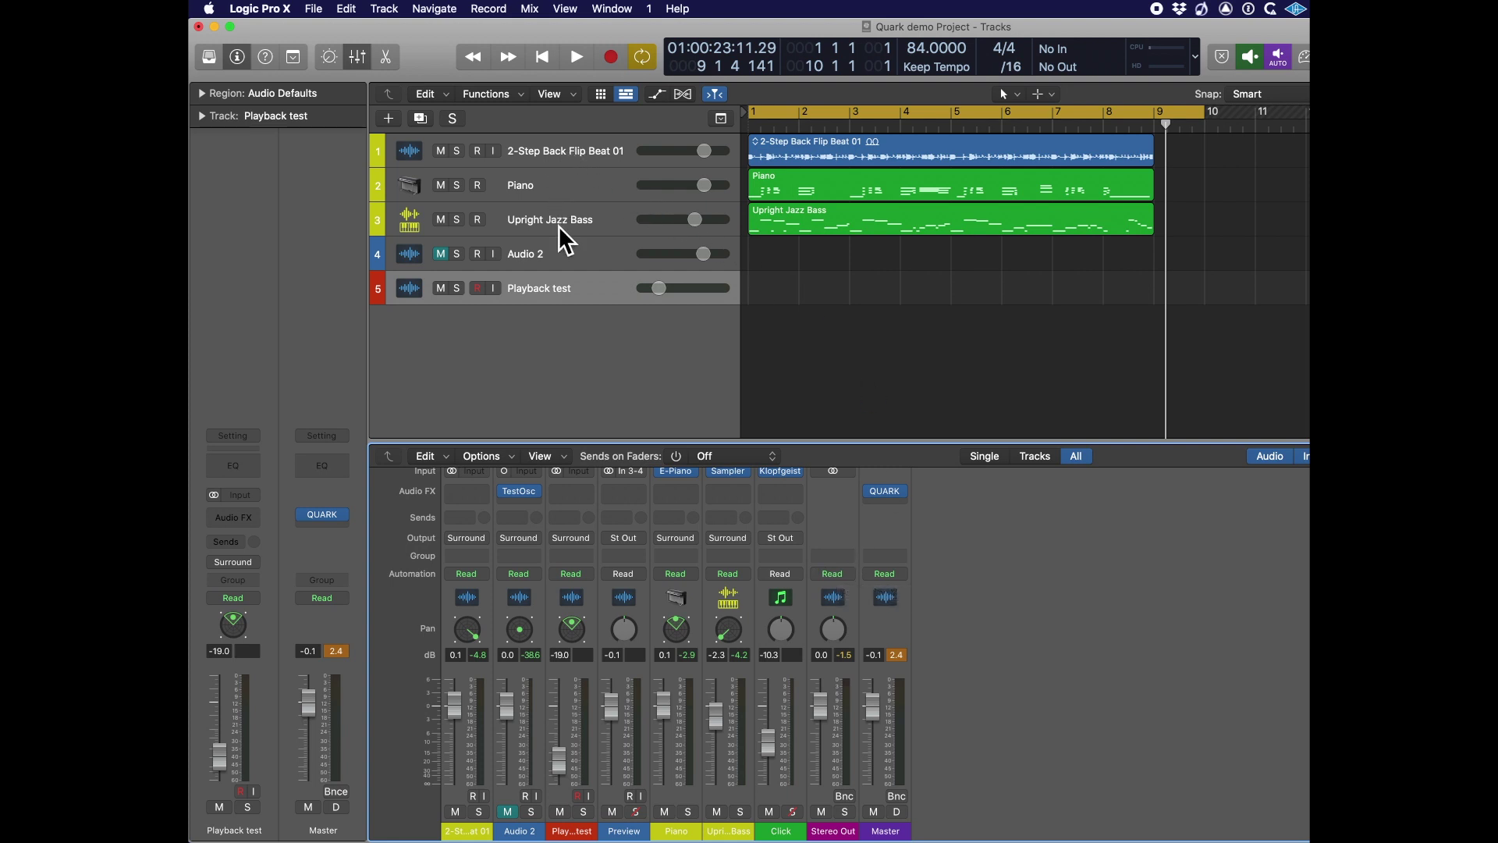
# - Review the Surround Panner positions of the 2-Step Back Flip Beat 01, Playback test and Upright Jazz Bass channels
pyautogui.doubleClick(471, 640)
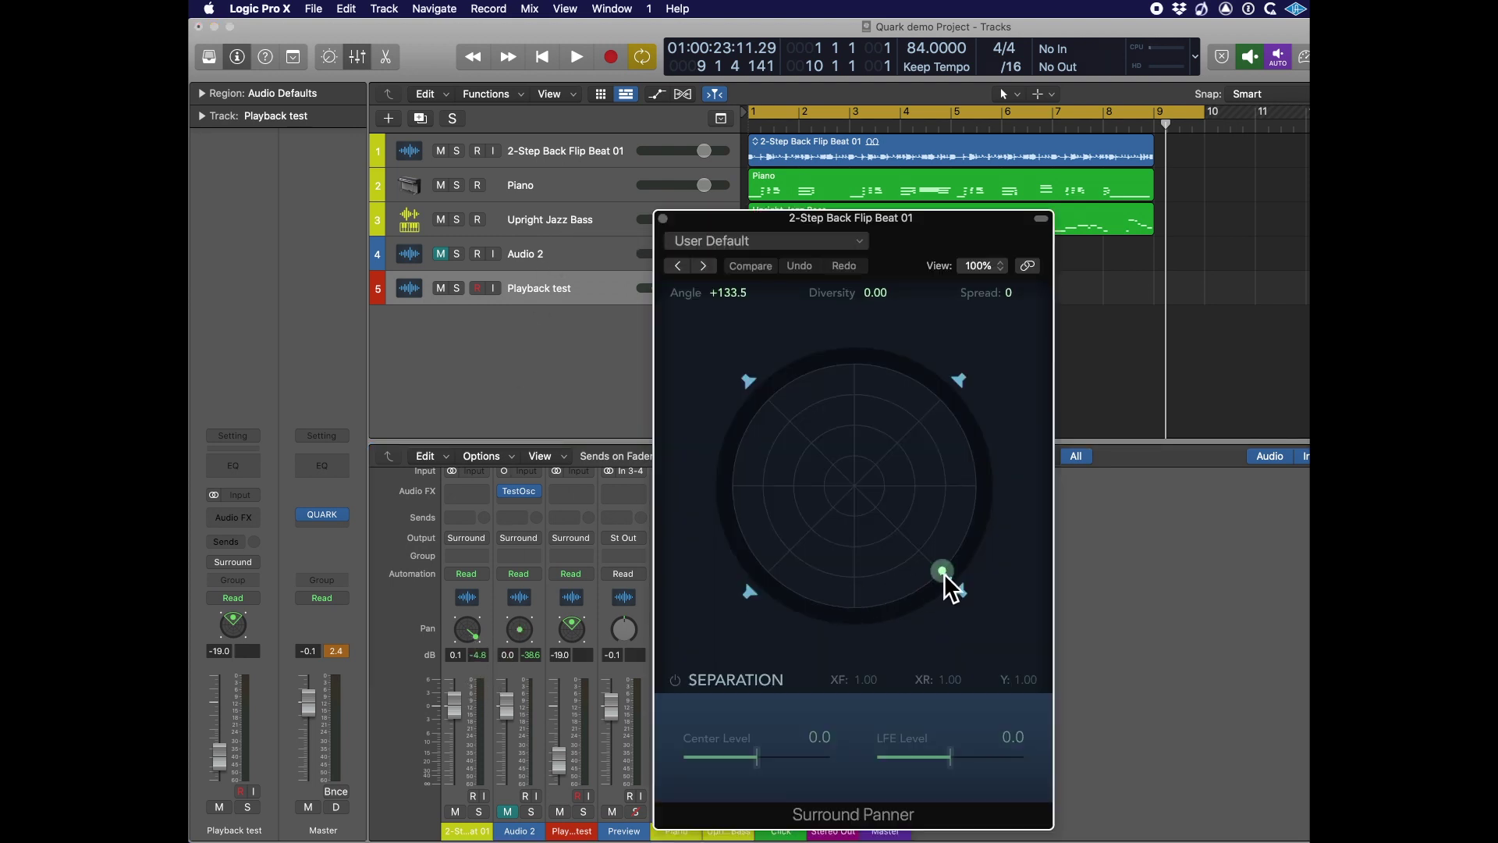
pyautogui.click(663, 220)
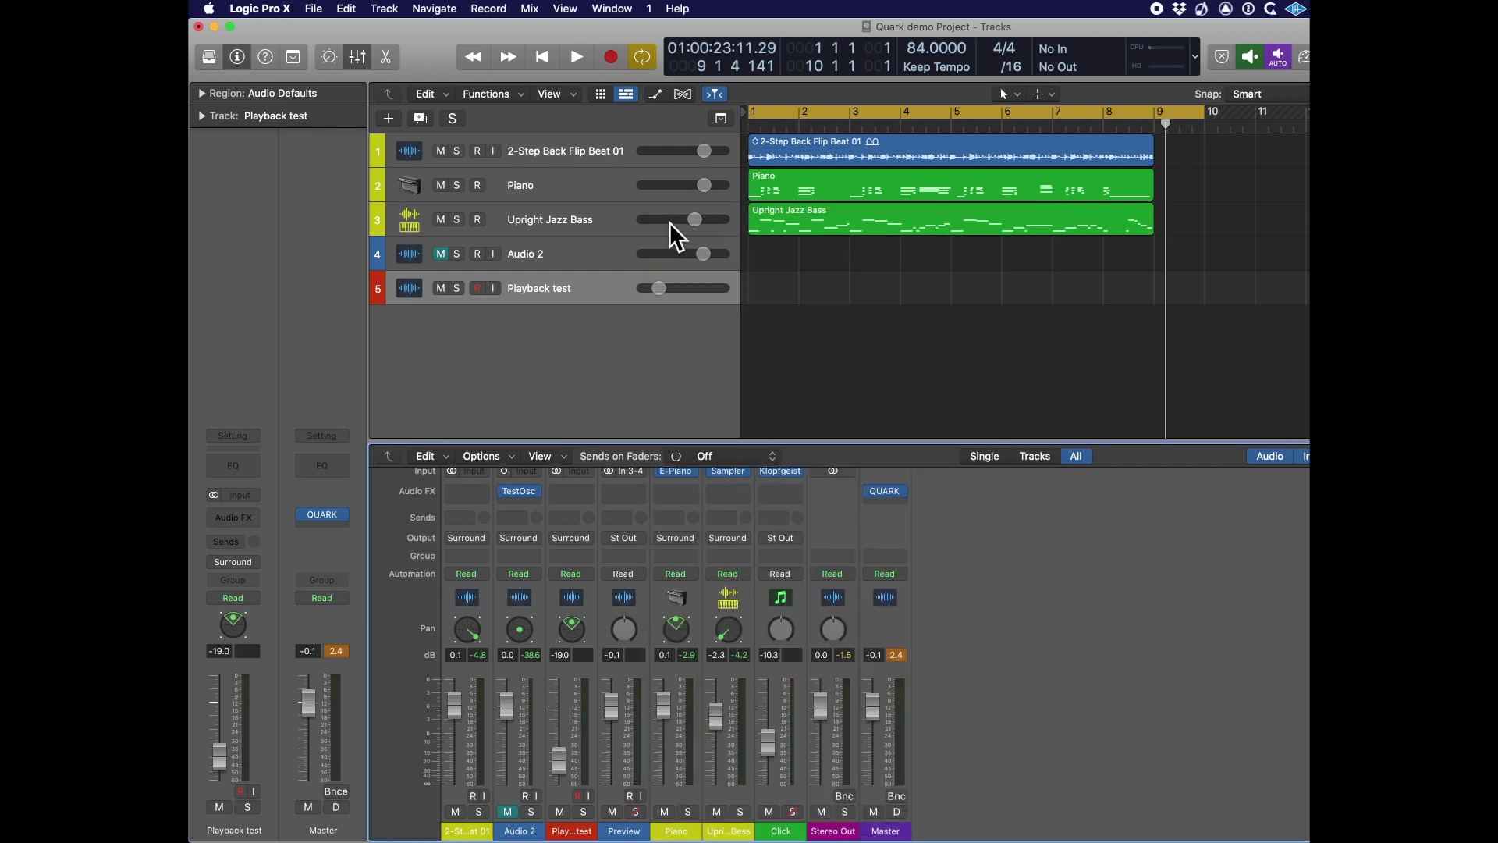
pyautogui.doubleClick(575, 624)
pyautogui.moveTo(855, 403); pyautogui.dragTo(854, 397)
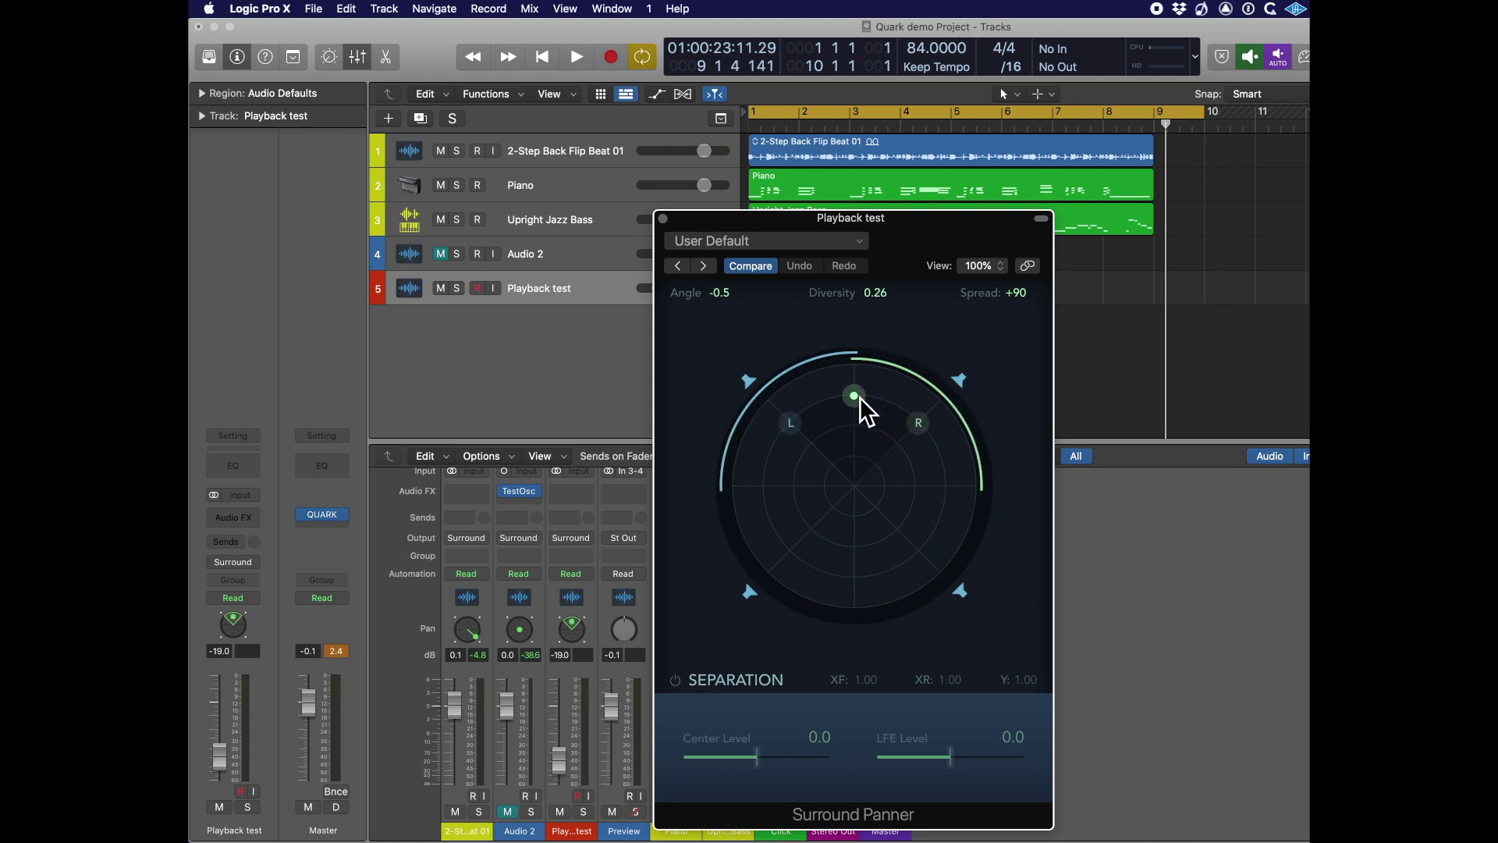
pyautogui.click(663, 219)
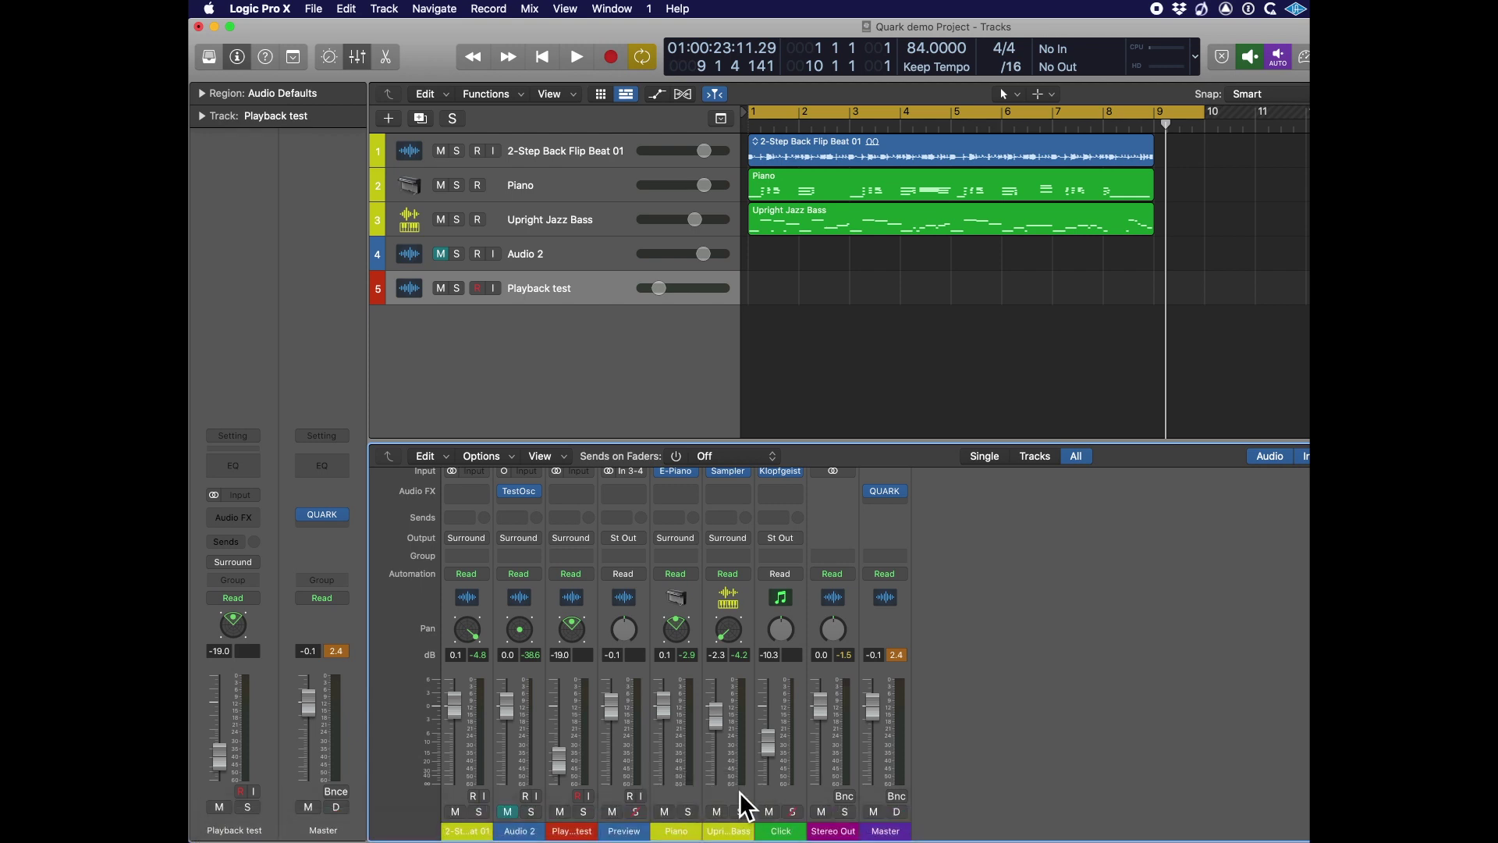
pyautogui.click(722, 648)
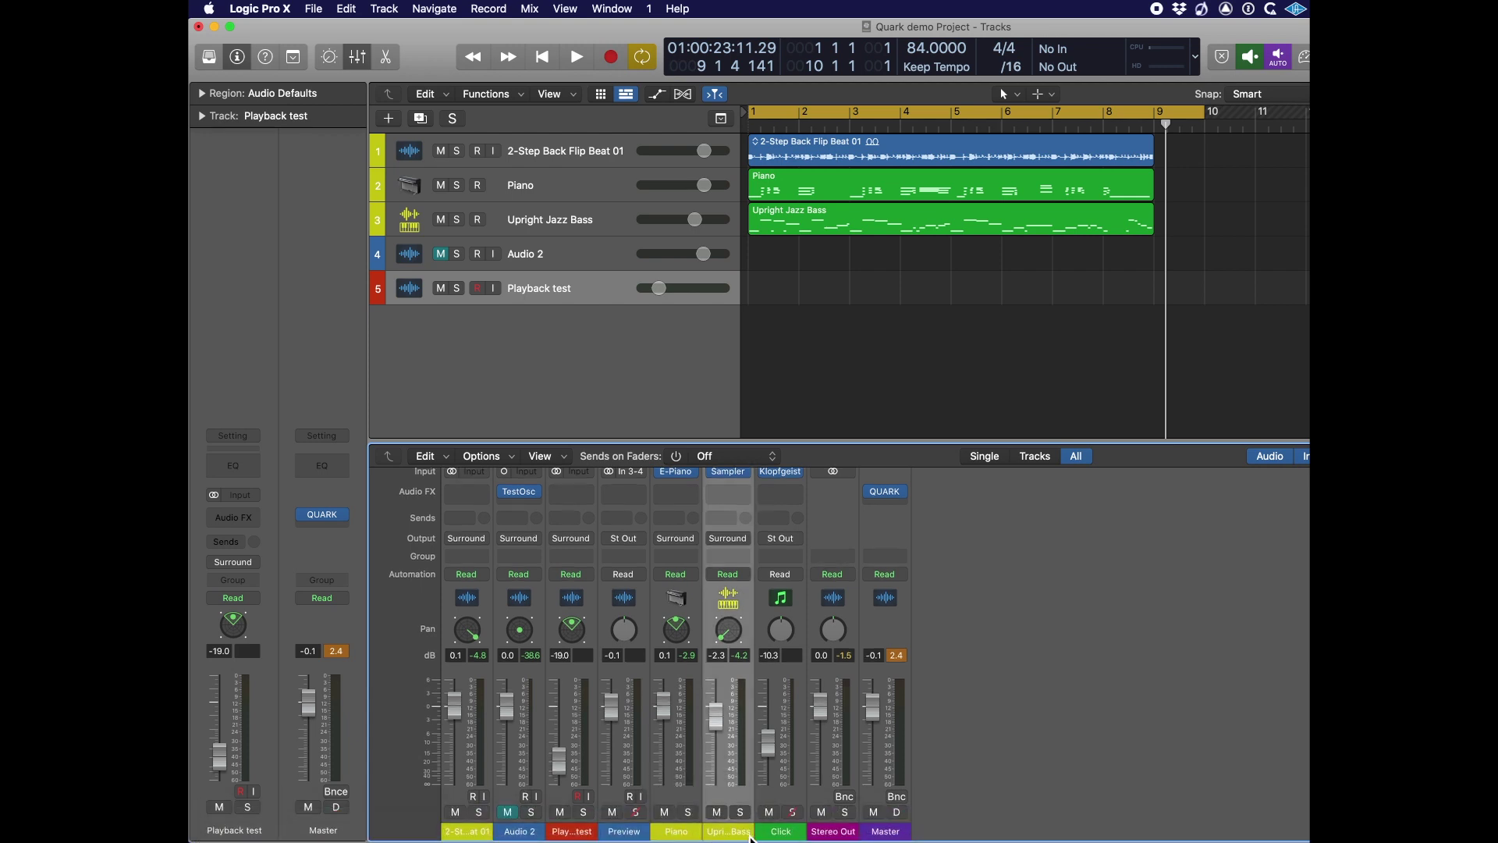
pyautogui.doubleClick(727, 631)
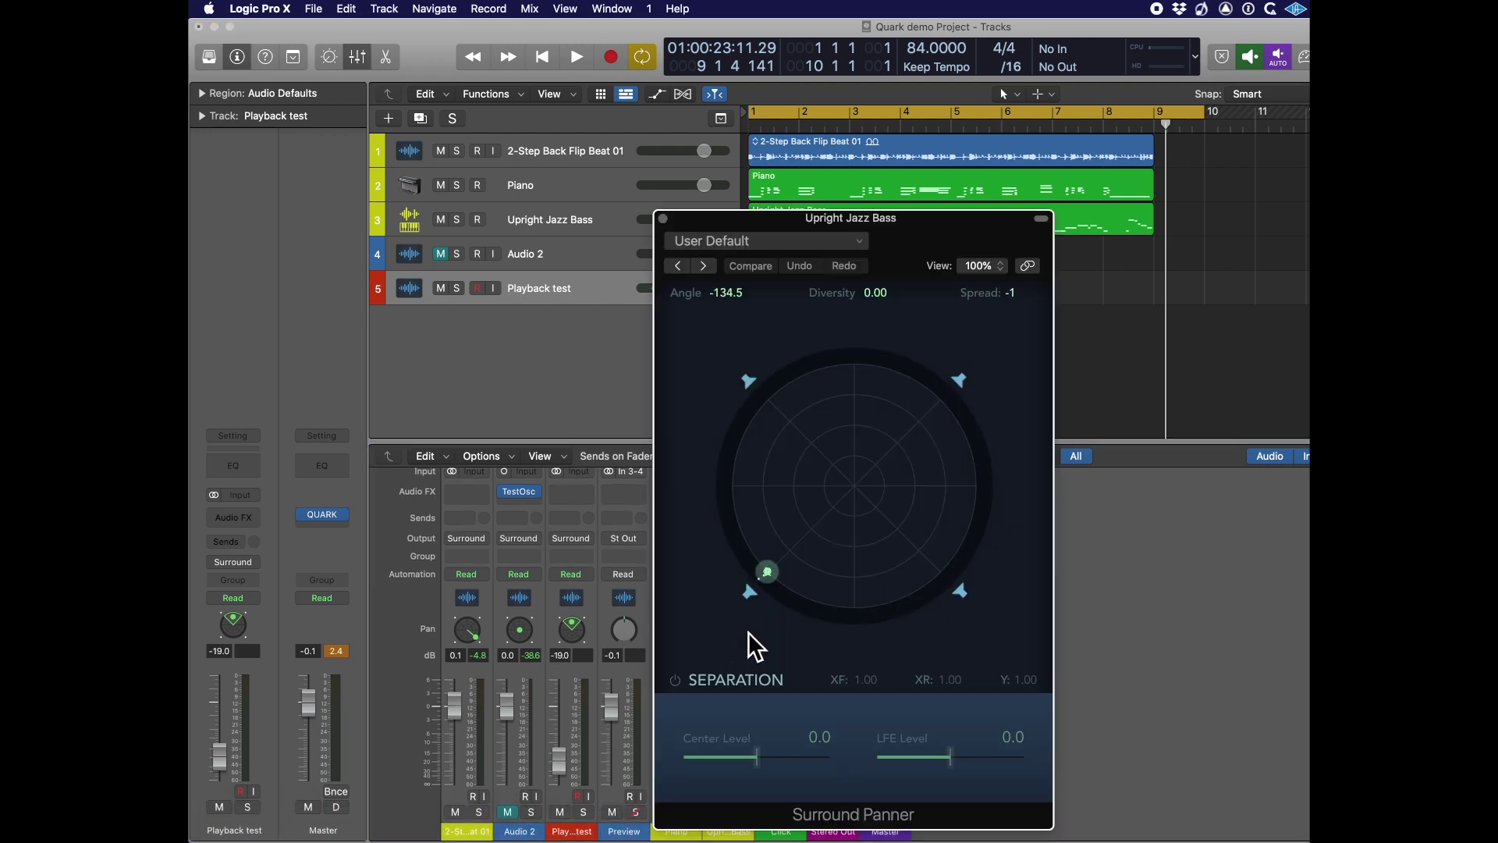
pyautogui.click(664, 220)
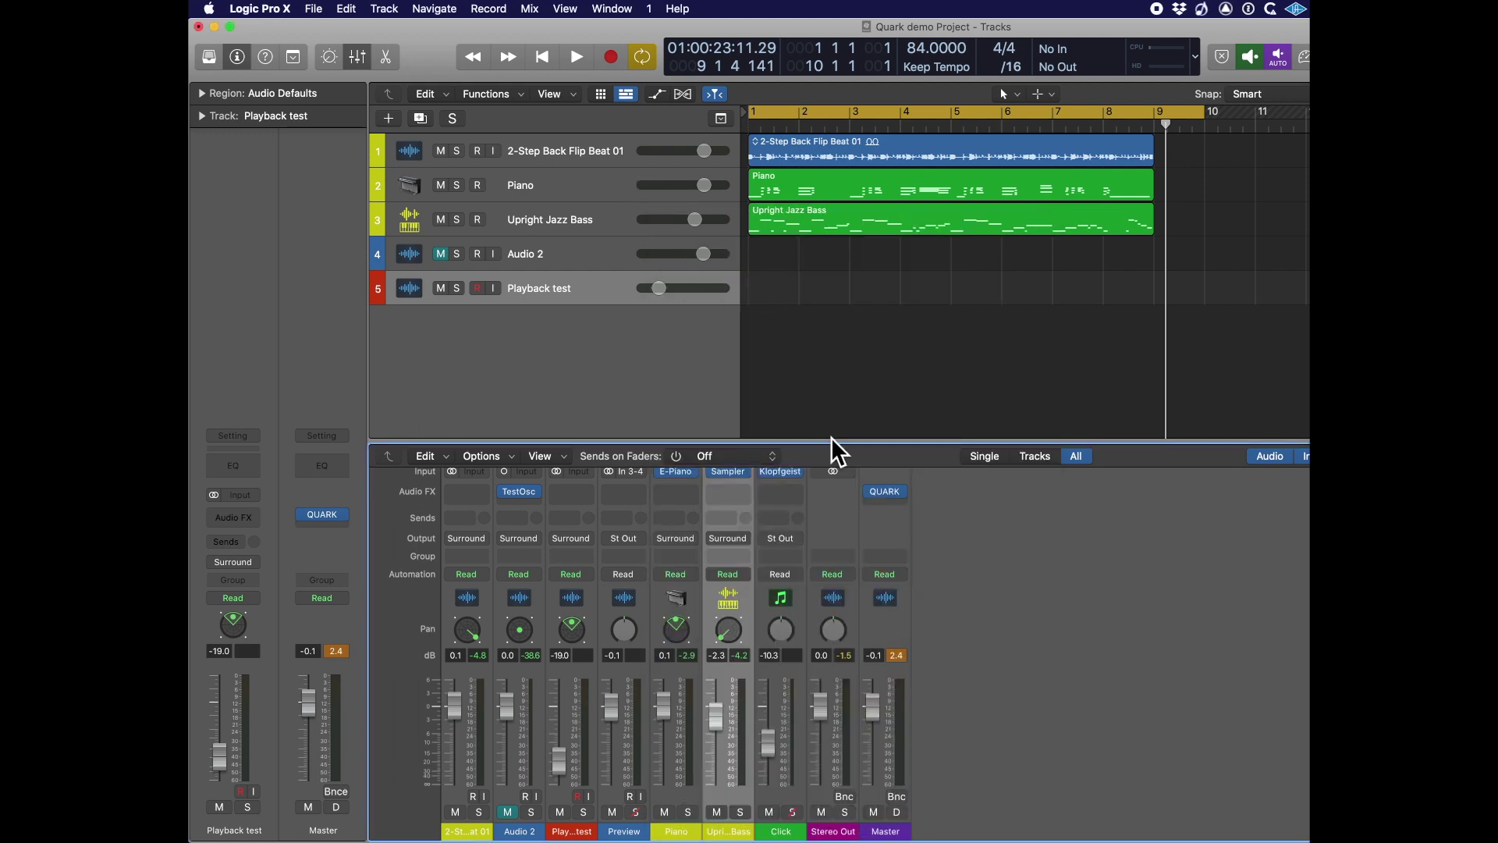
# - Check the available encode and decode modes of the QUARK plug-in on the Master channel, keeping Encode -> Decode (4-4)
pyautogui.click(888, 493)
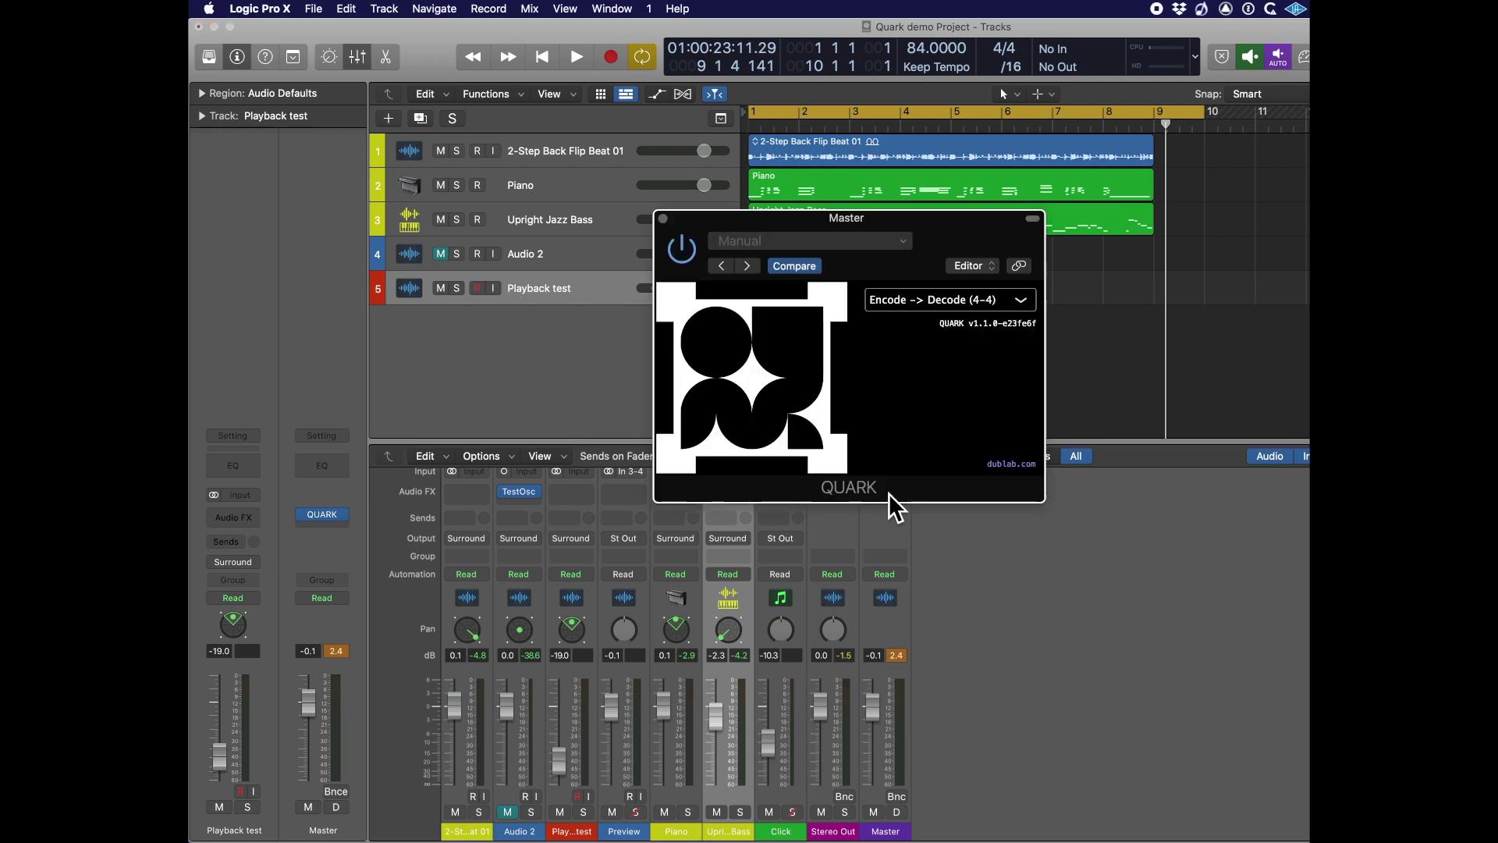
pyautogui.click(924, 305)
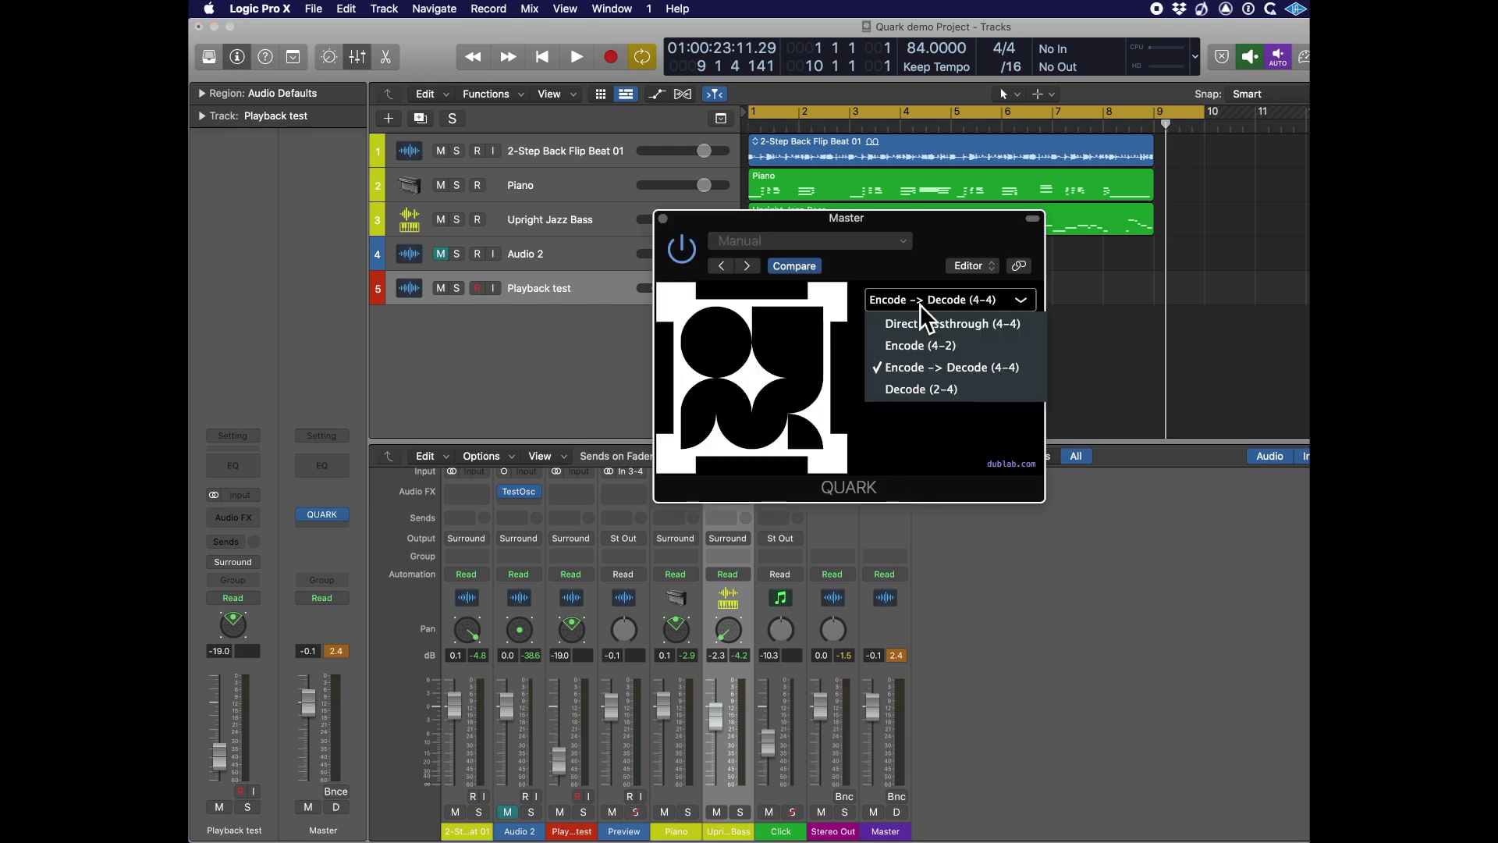
pyautogui.click(920, 304)
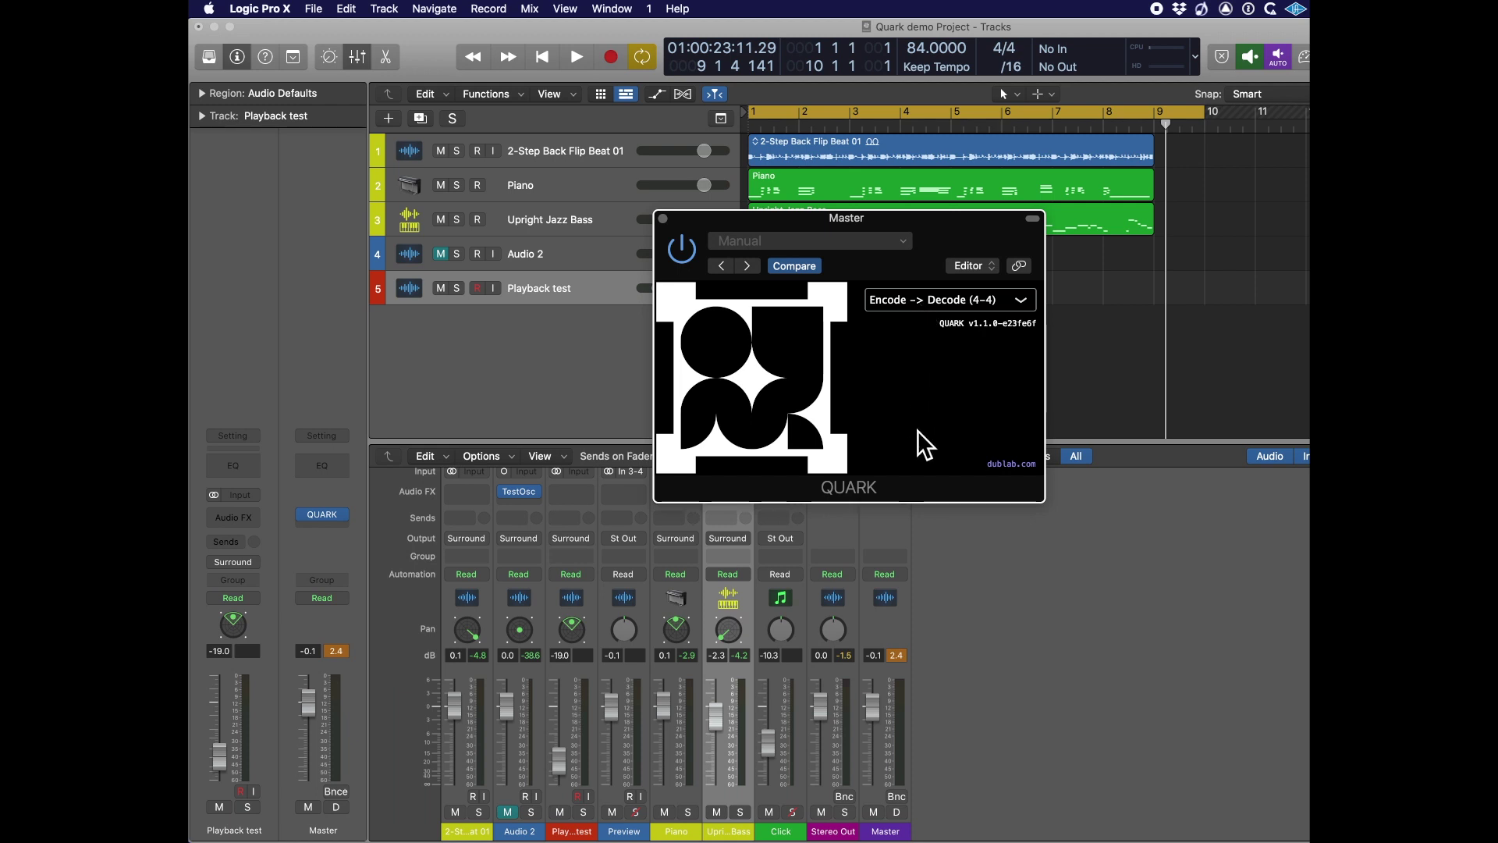
pyautogui.click(664, 220)
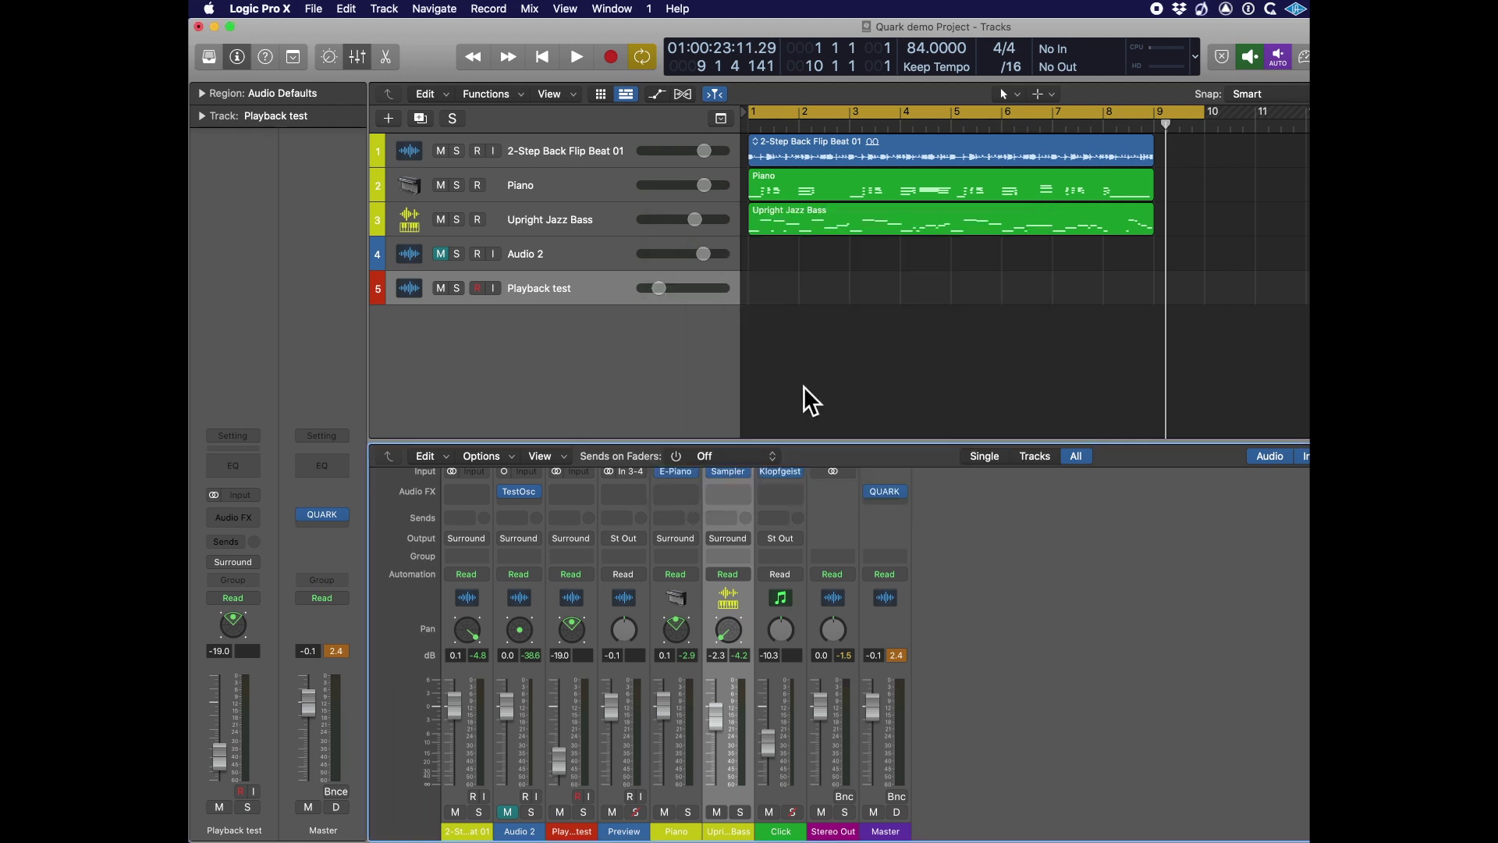
# - Play the quad mix, lower the Master fader to -1.0 dB and stop playback
pyautogui.press('space')
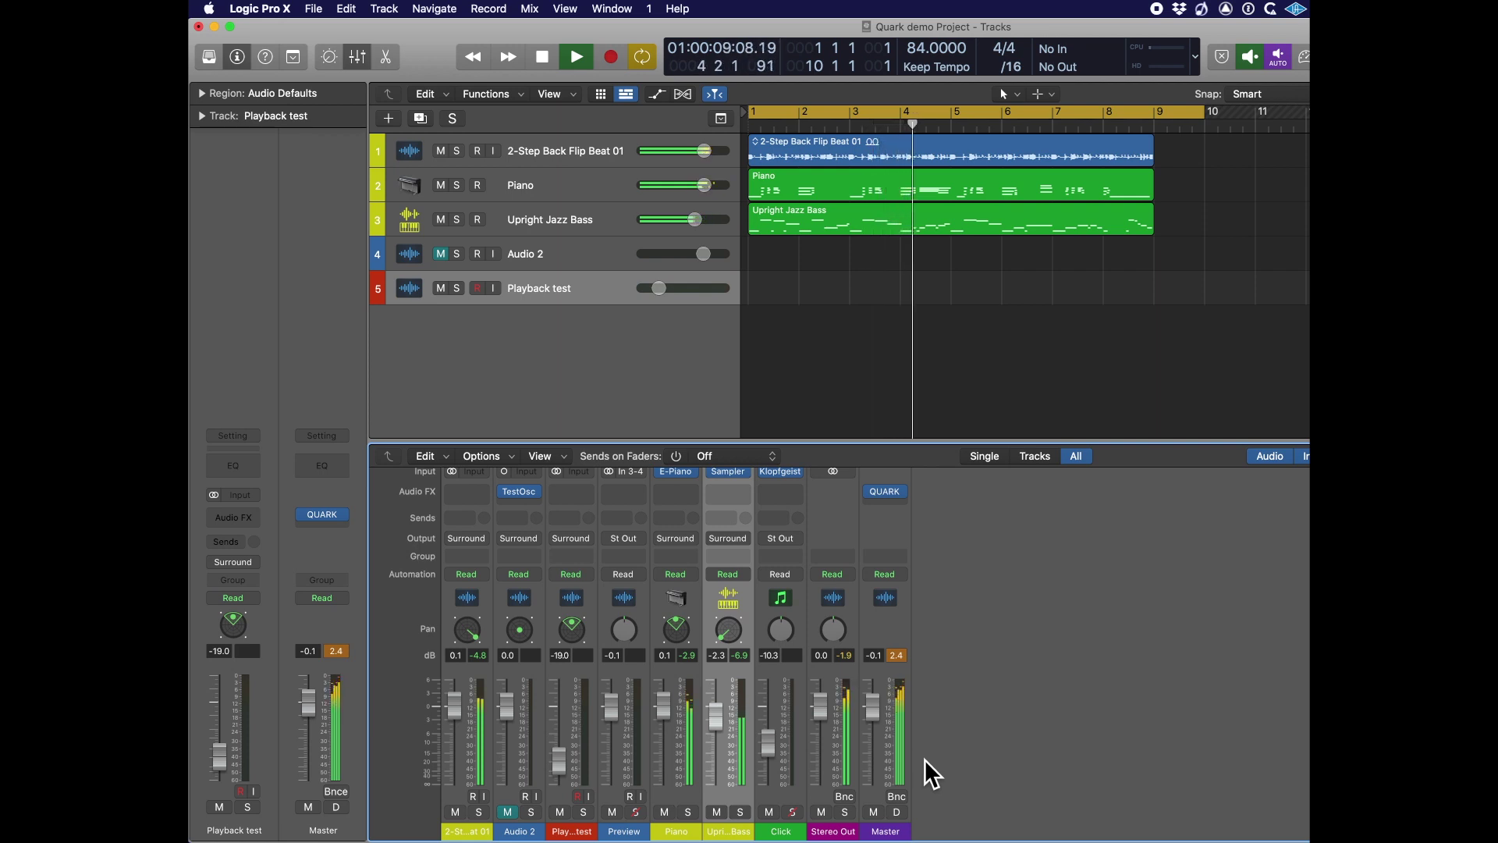
pyautogui.moveTo(873, 707); pyautogui.dragTo(873, 713)
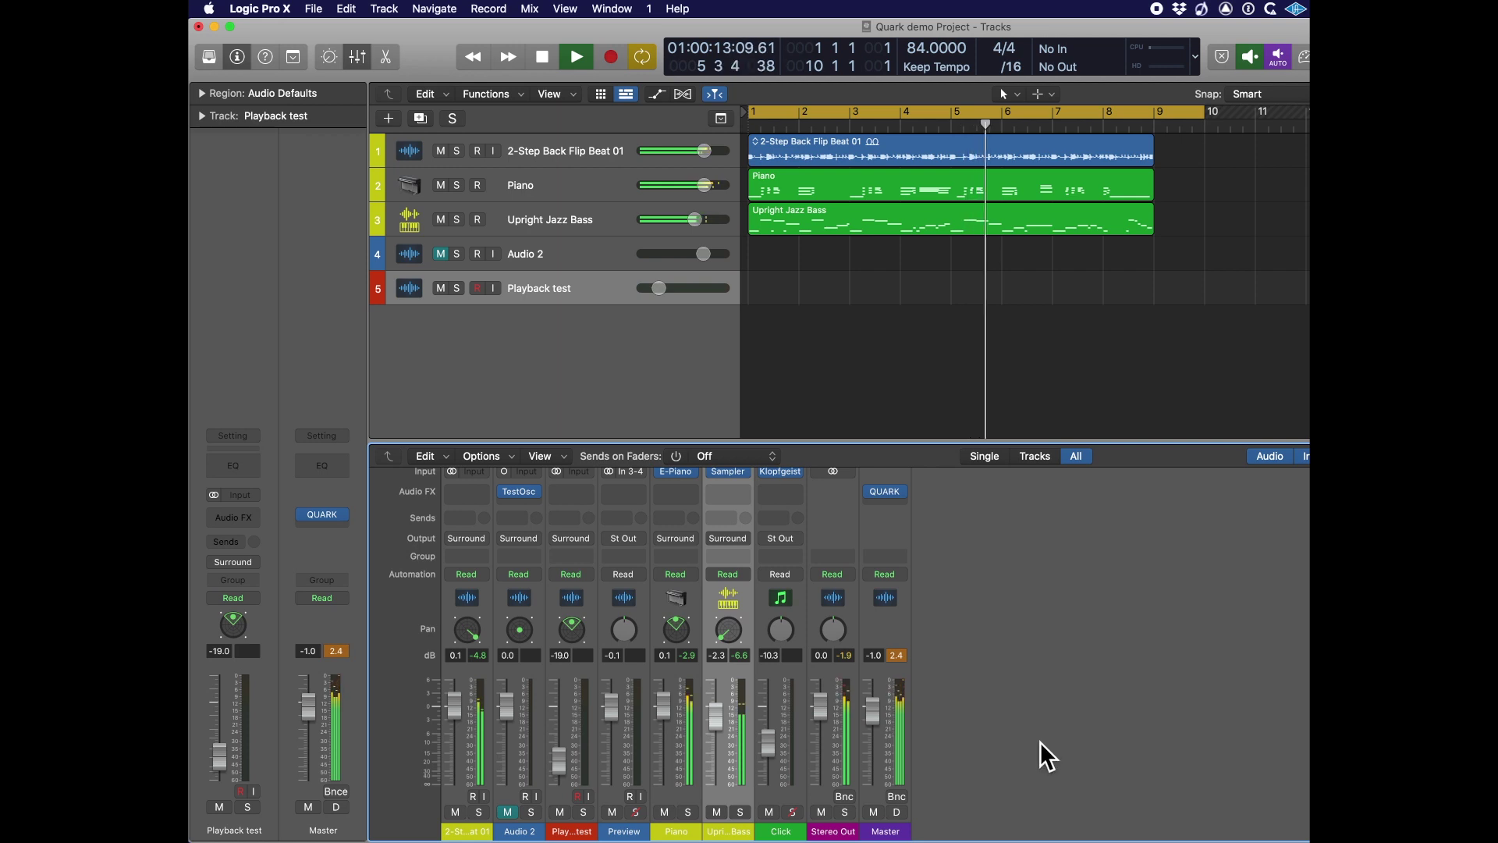
pyautogui.press('space')
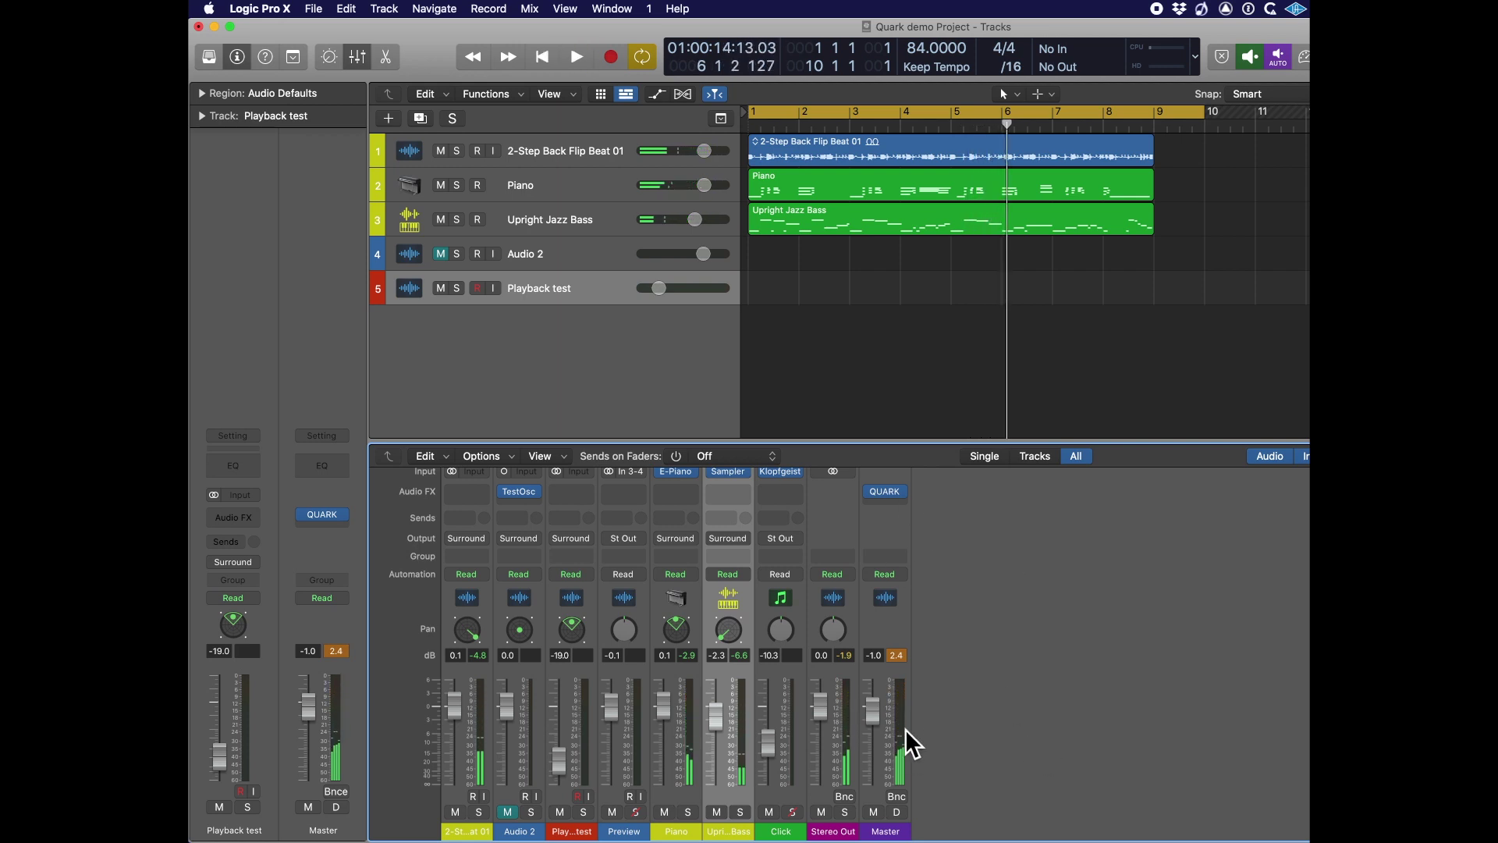
# - Set the QUARK plug-in on the Master channel to Encode (4-2) and close its window
pyautogui.click(895, 495)
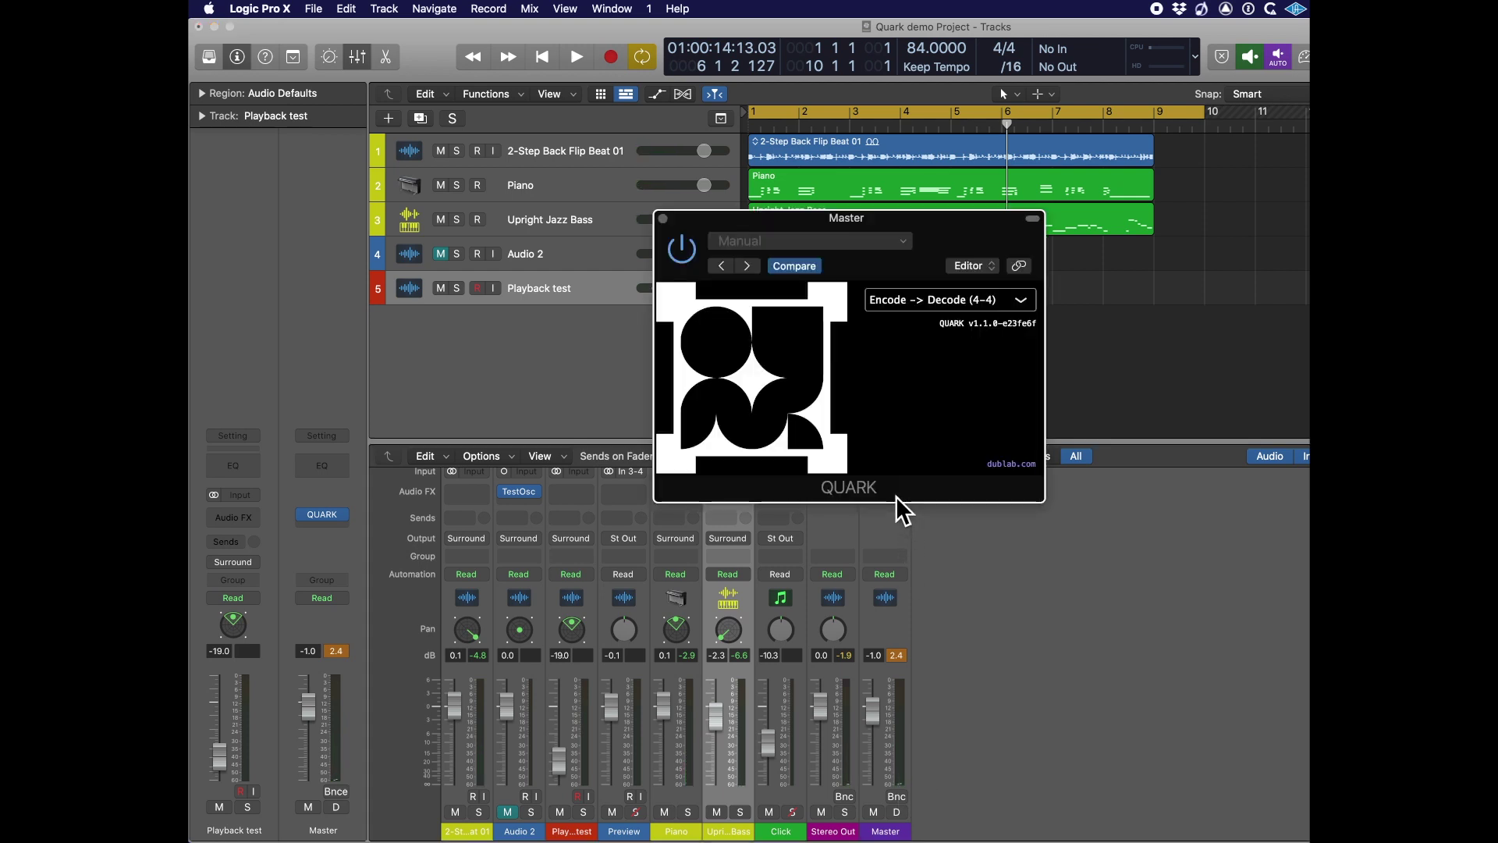
pyautogui.click(934, 302)
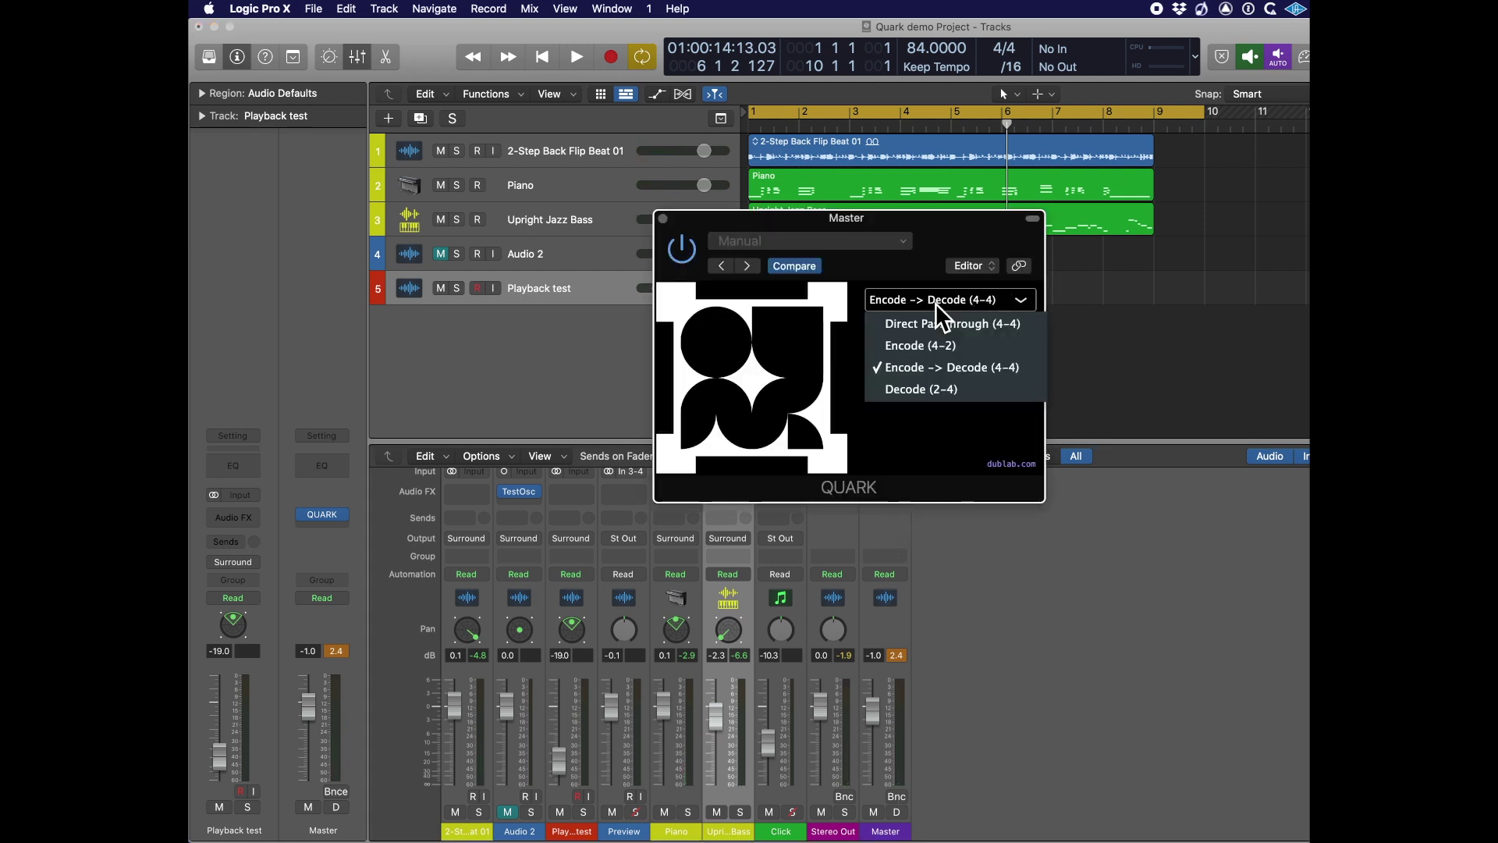
pyautogui.click(938, 353)
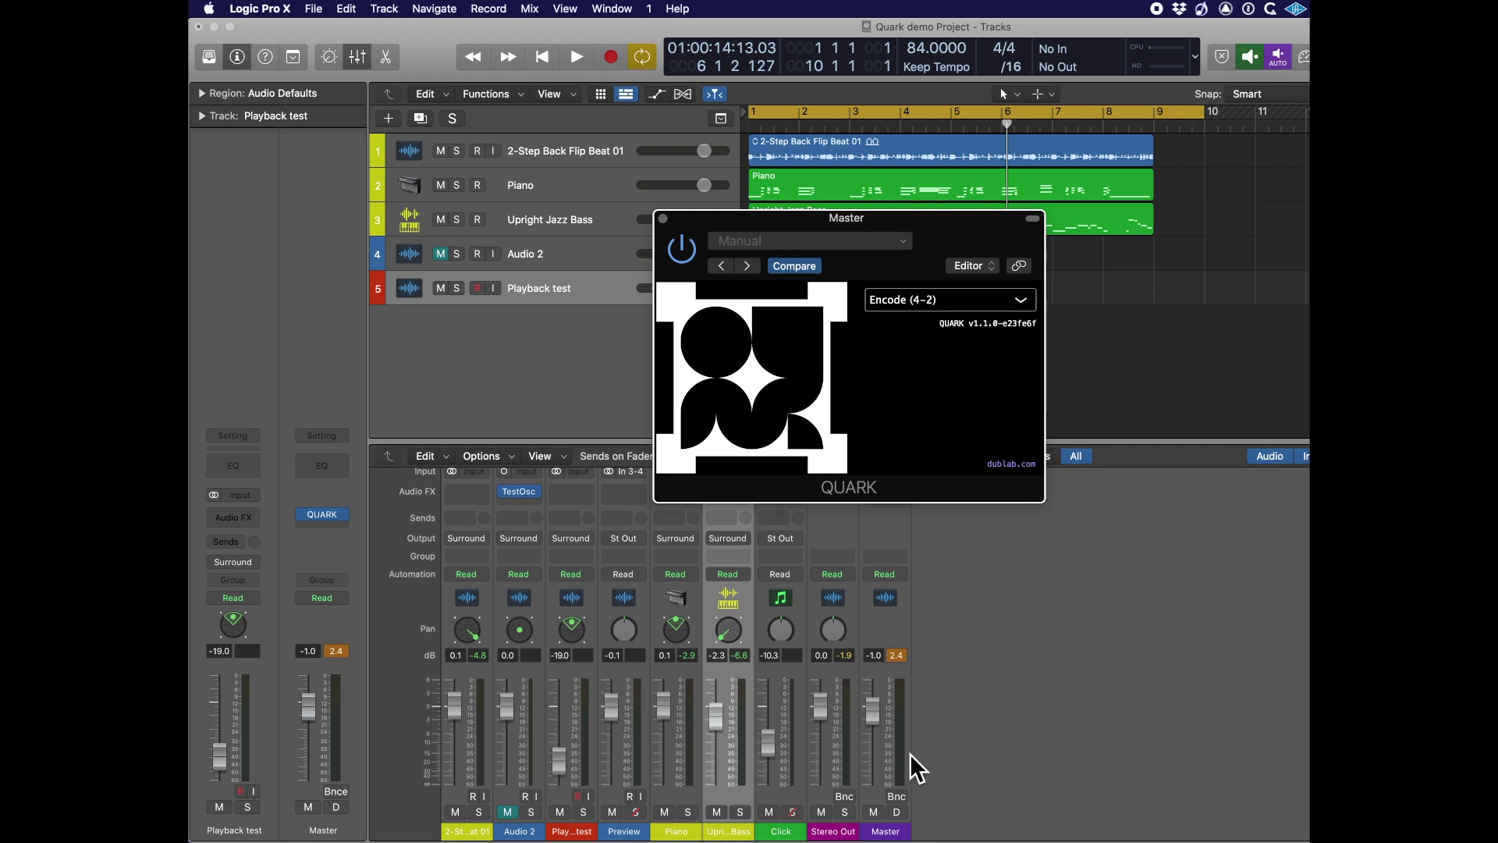
pyautogui.click(663, 219)
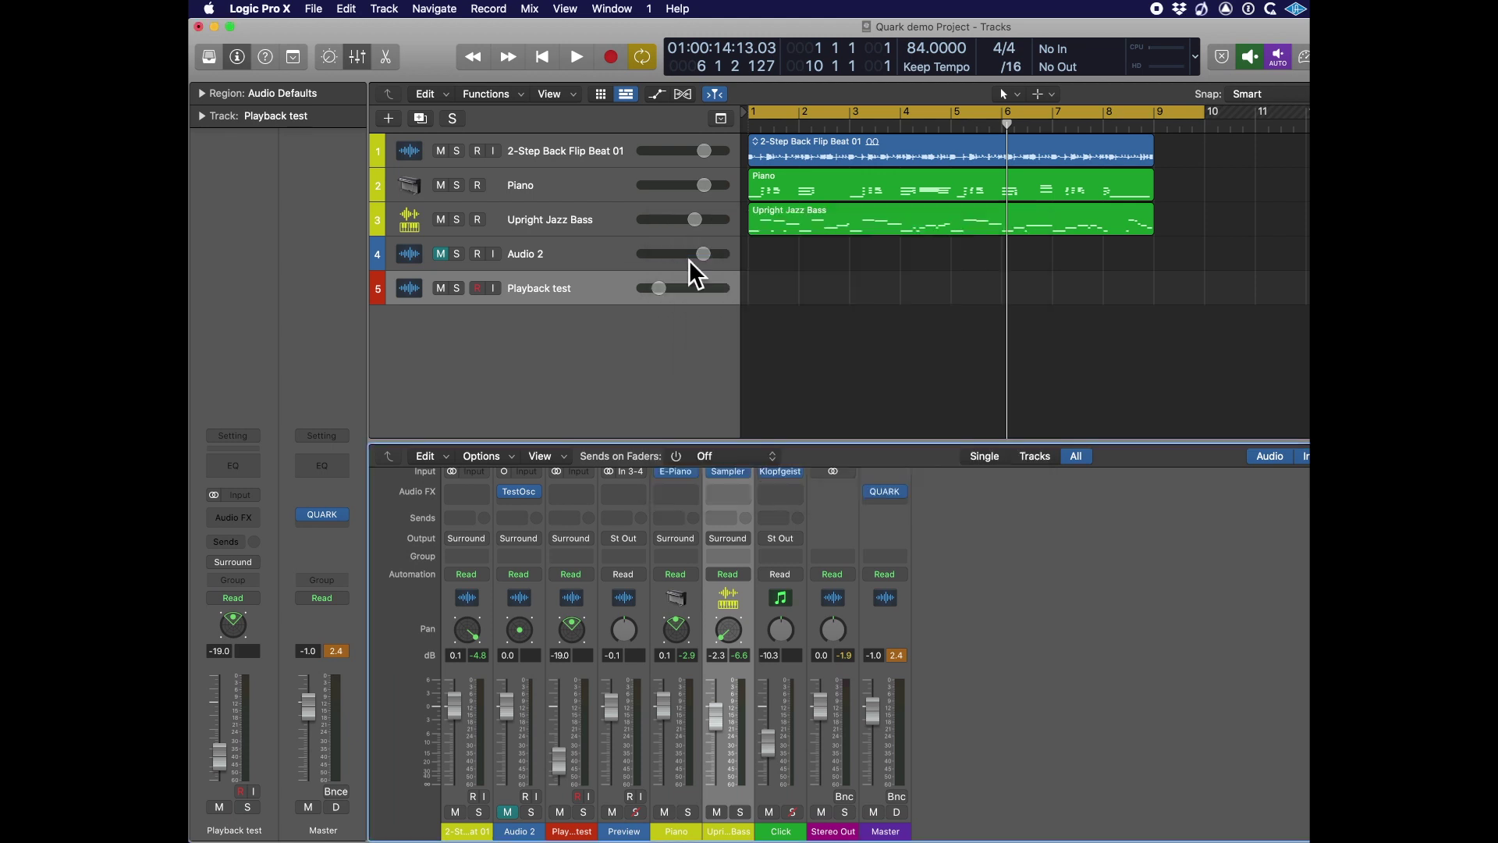
# - Bounce the Master output offline as a 24-bit, 48000 AIFF without Surround Bounce, named "Quark demo Project Test", in the Bounces folder
pyautogui.click(899, 799)
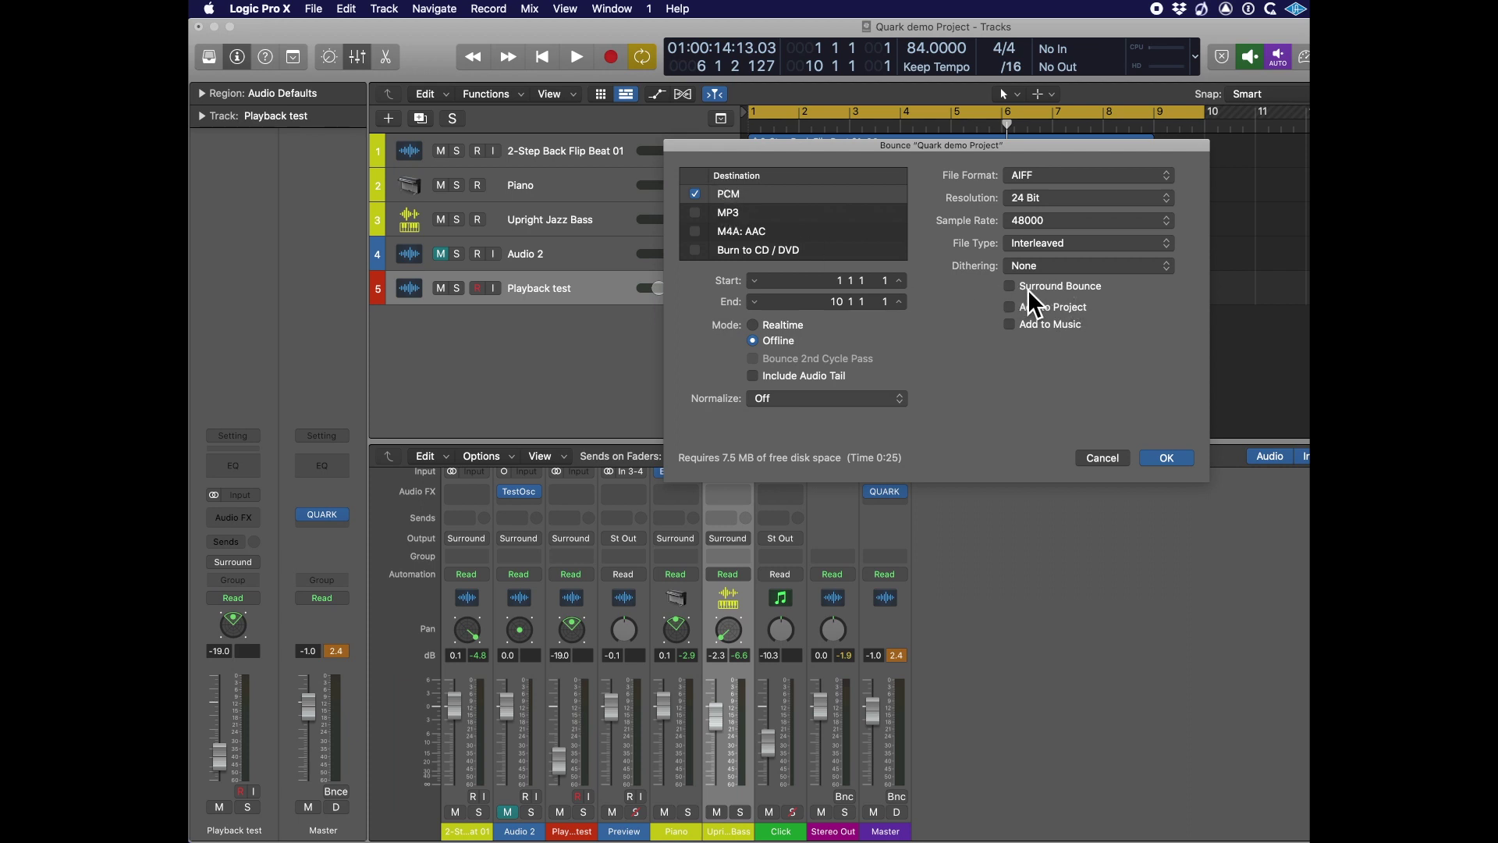
pyautogui.click(1166, 458)
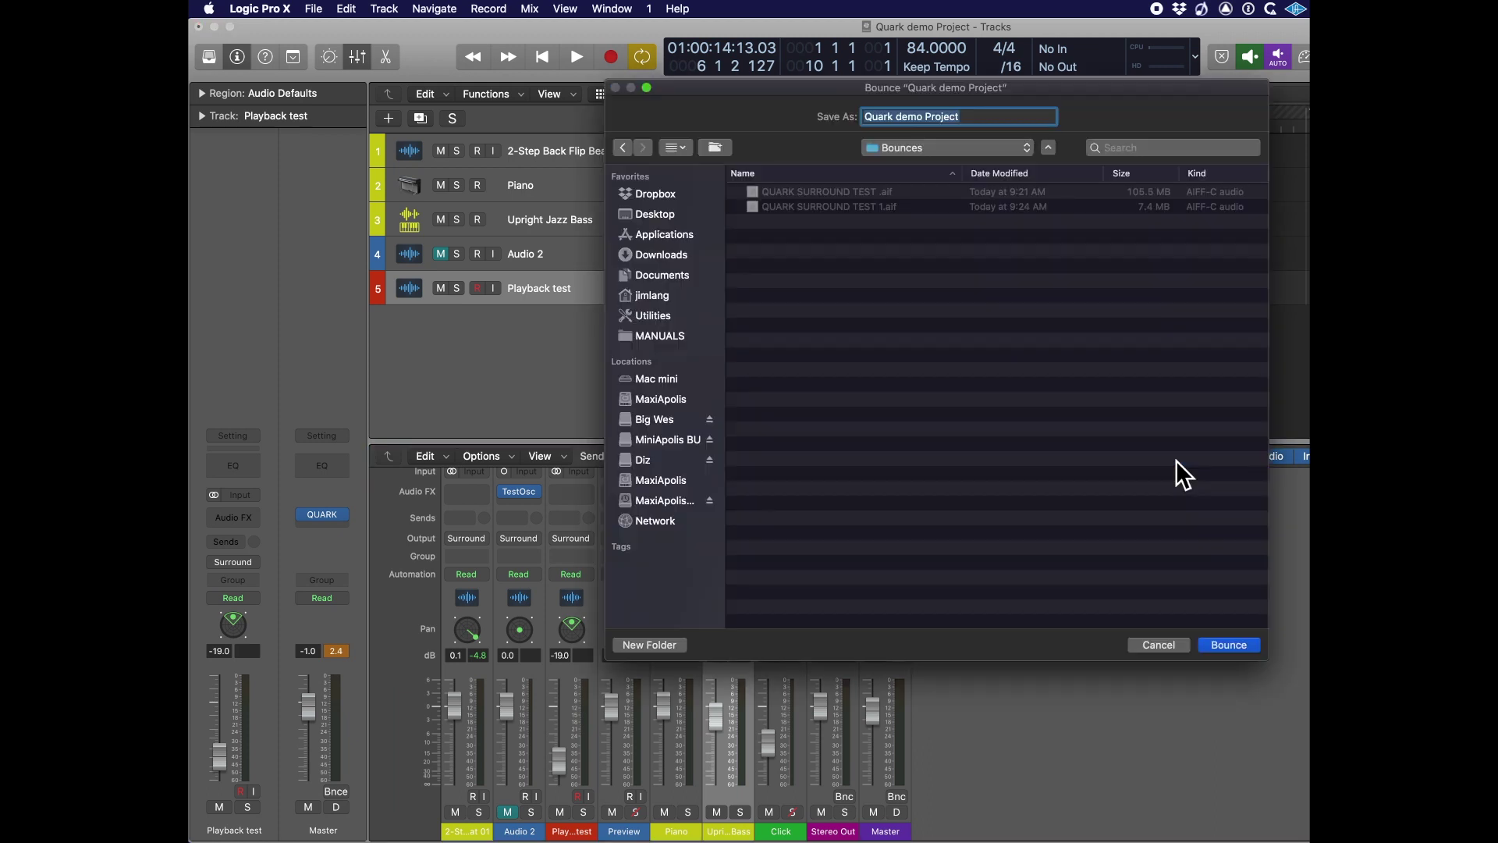
pyautogui.click(981, 125)
pyautogui.write('Test')
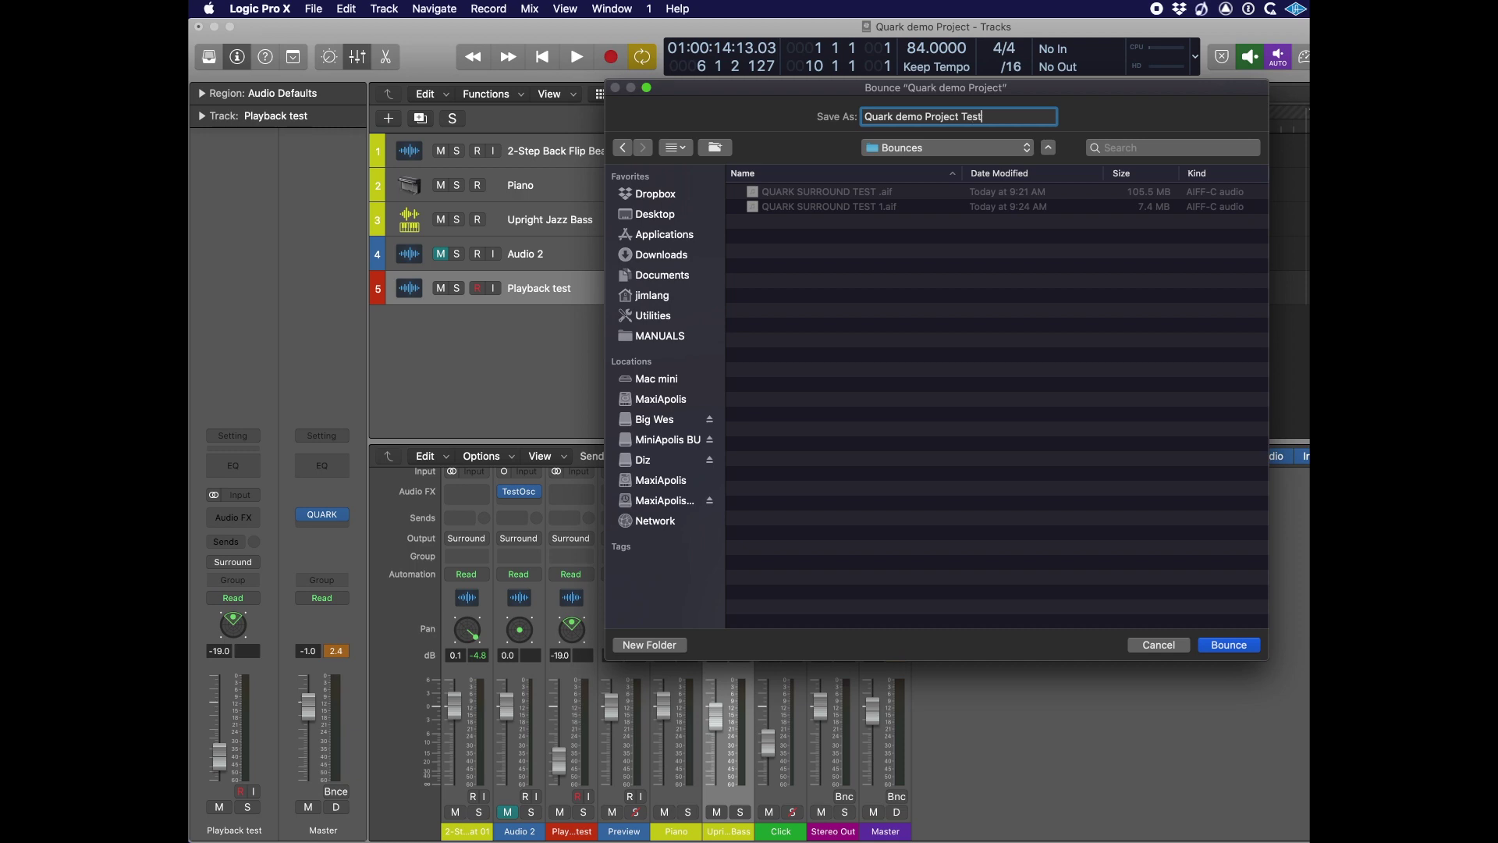
pyautogui.click(1224, 648)
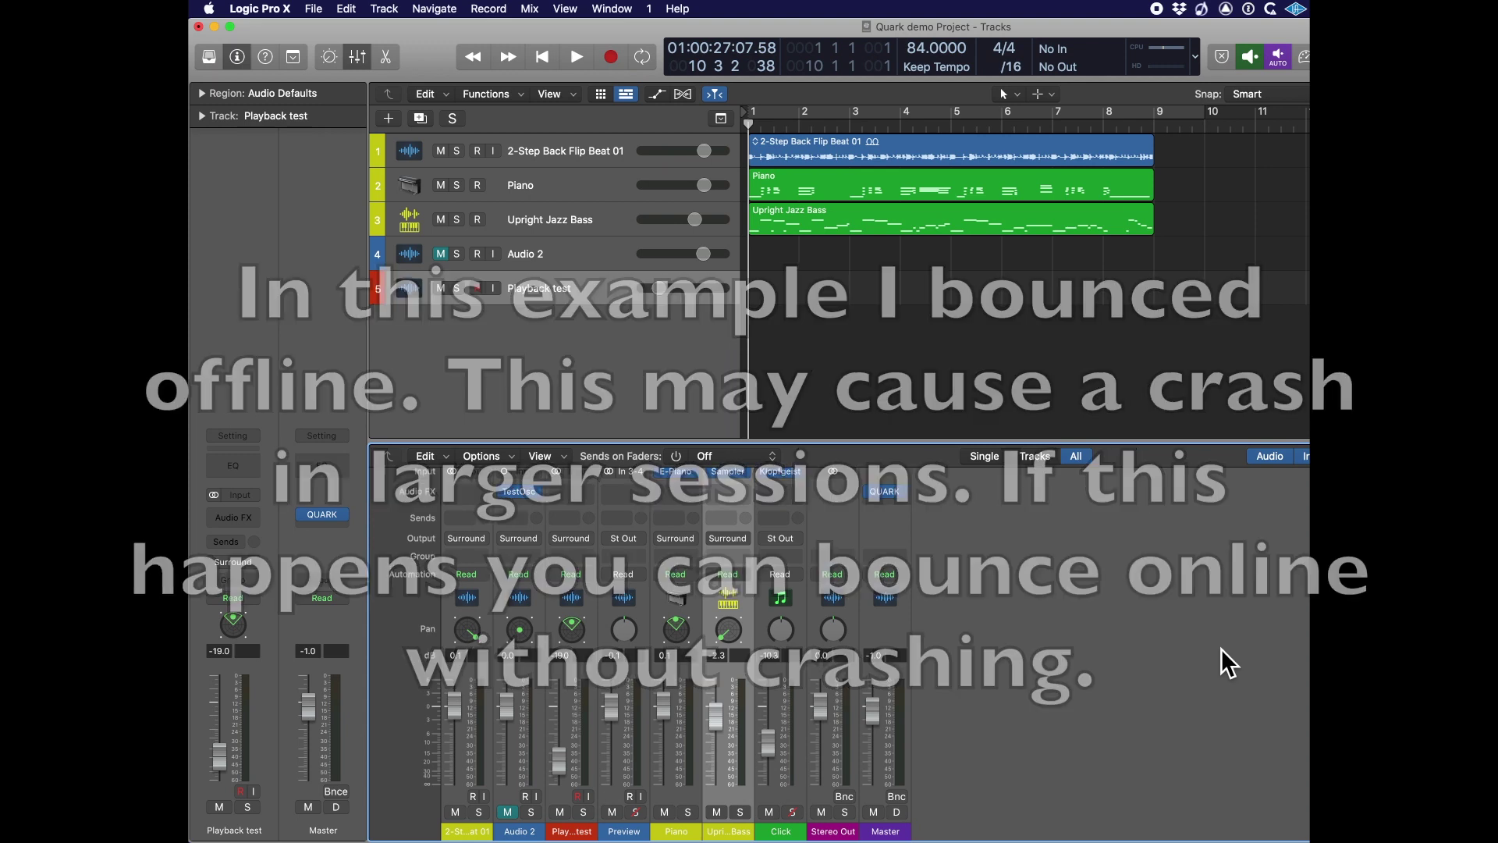
# - Turn cycle mode back on and import Quark demo Project Test.aif onto the Playback test track at the project start
pyautogui.press('Return')
pyautogui.press('c')
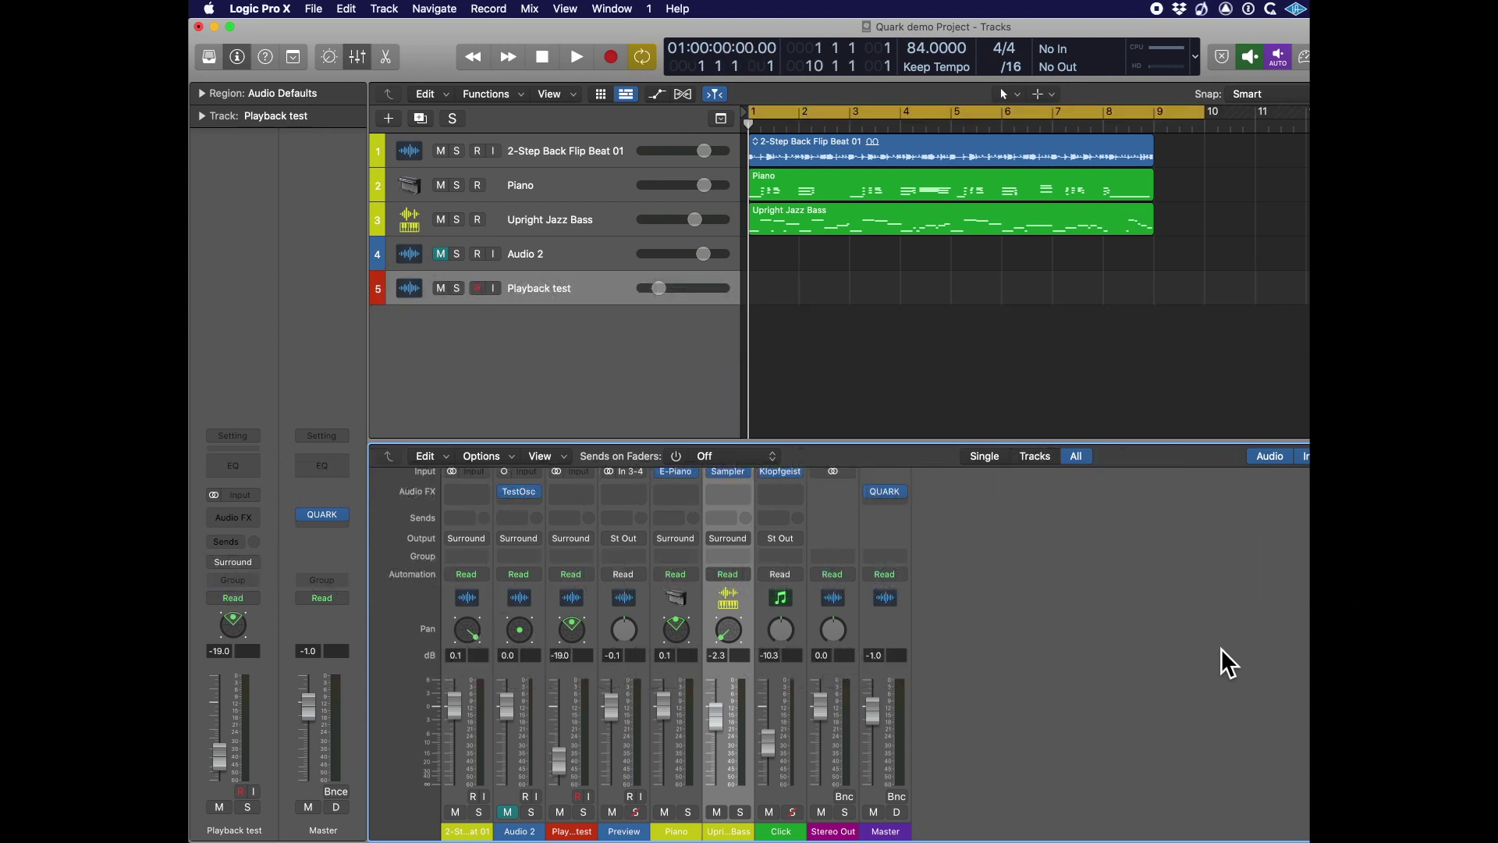
pyautogui.click(592, 288)
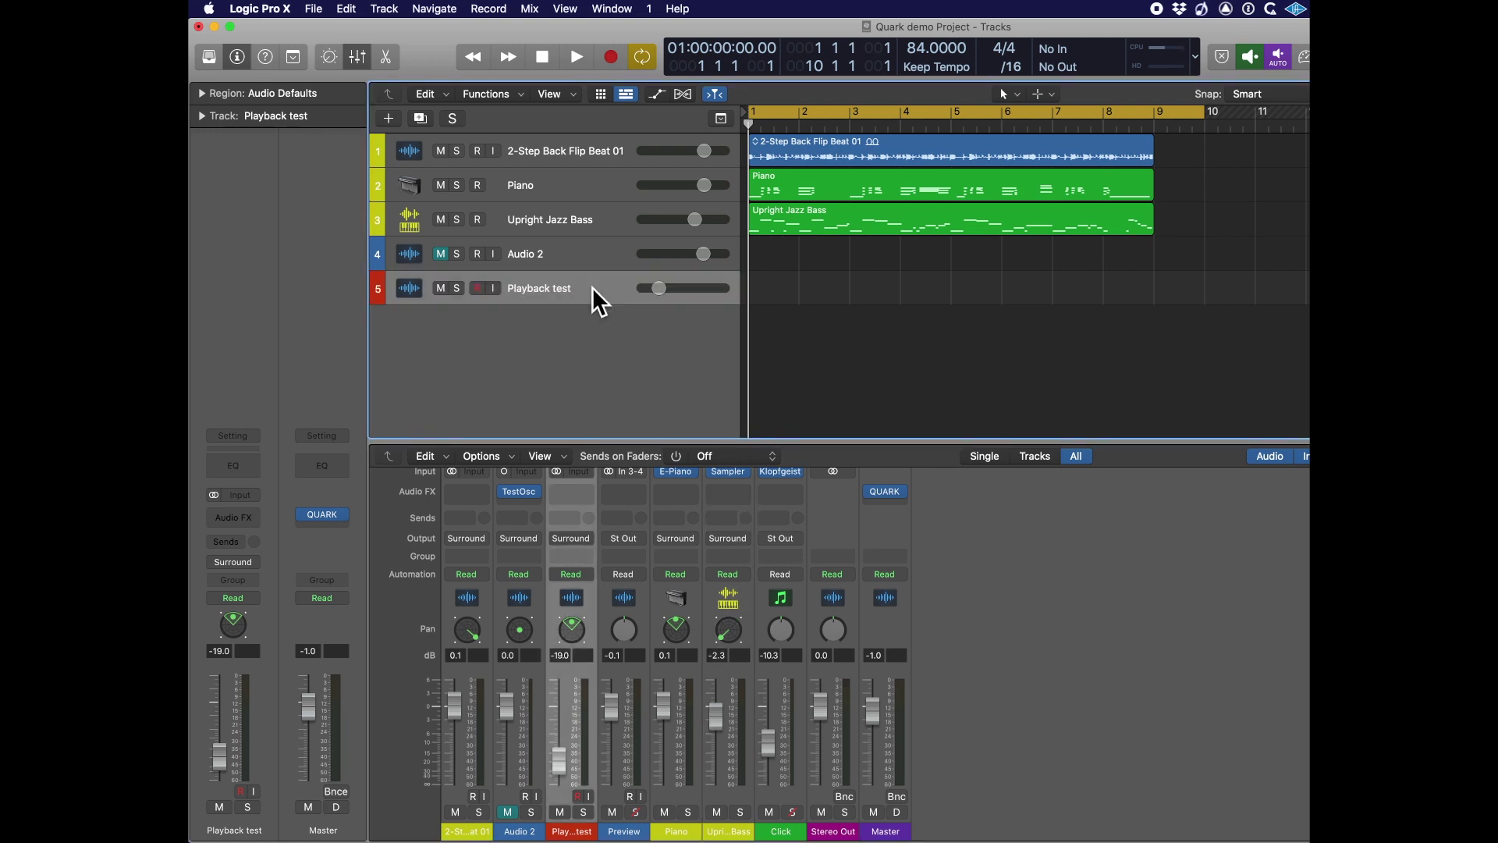
pyautogui.press('super+shift+i')
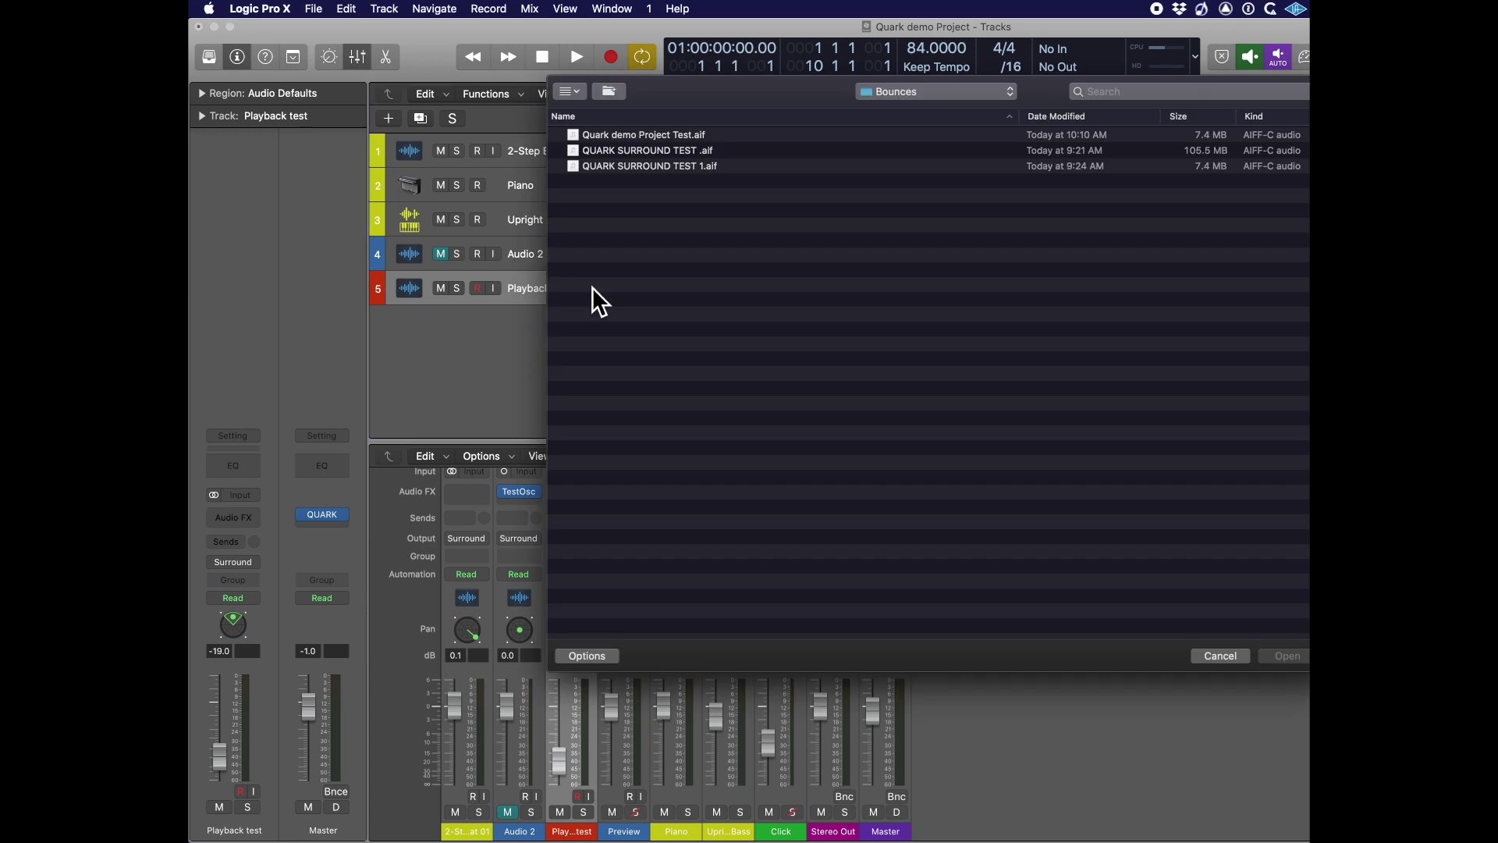
pyautogui.click(644, 137)
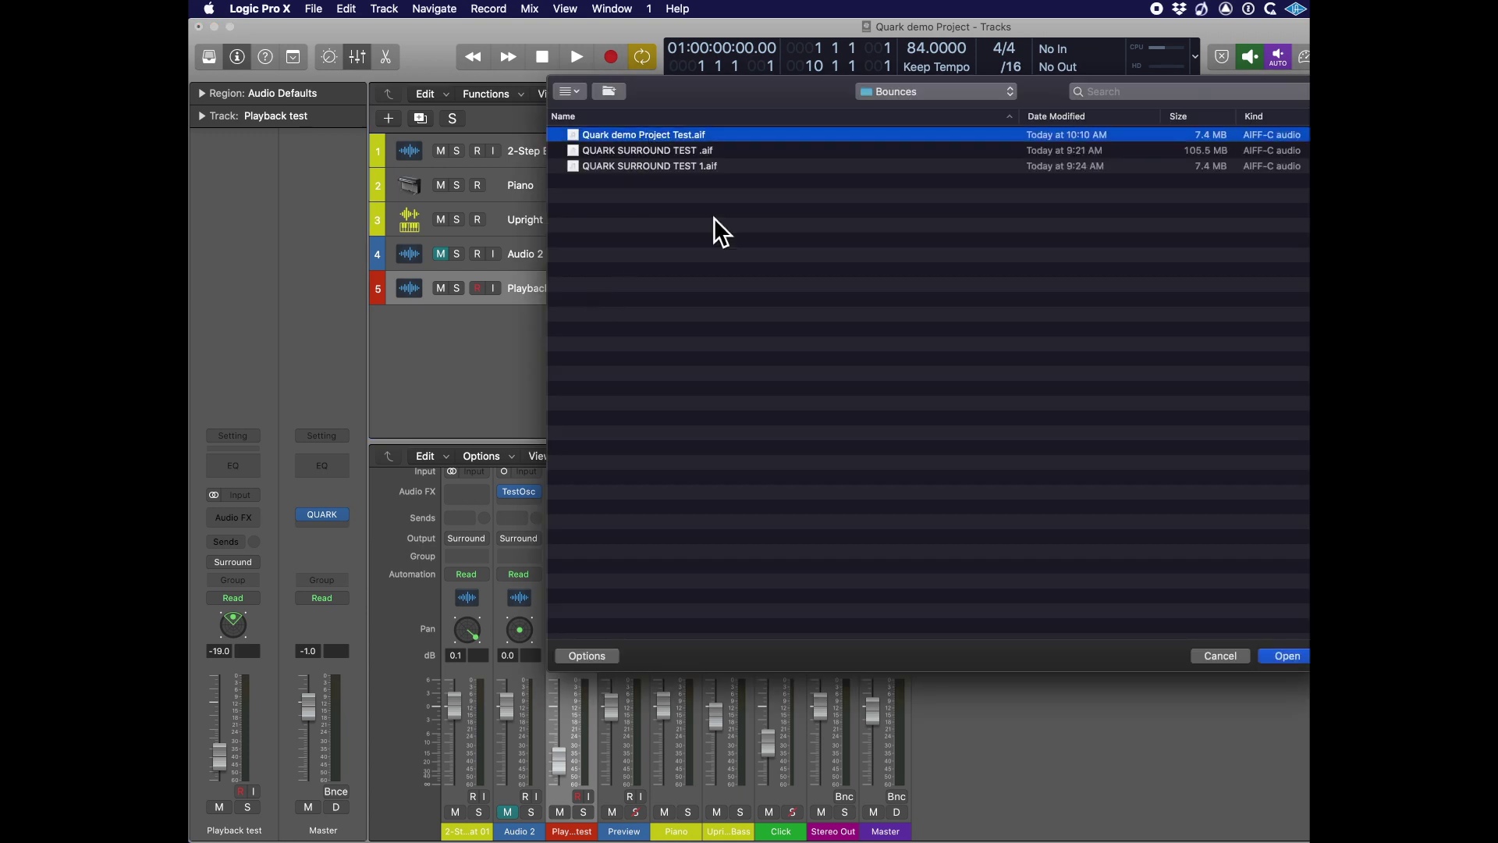
pyautogui.click(1279, 659)
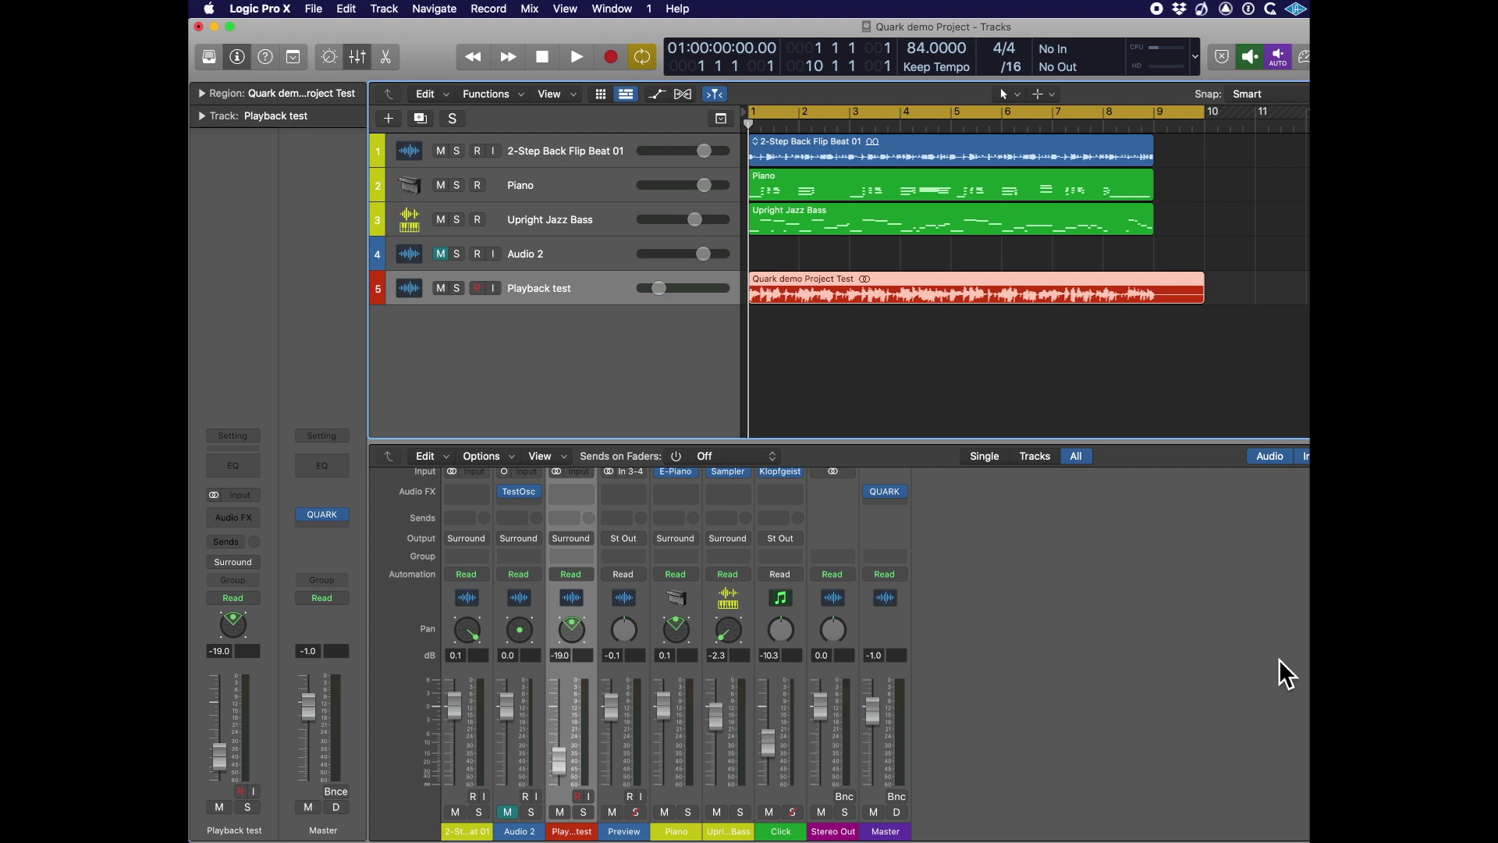
# - Solo the Playback test track and play it through the Master channel's QUARK plug-in set to Decode (2-4)
pyautogui.click(457, 288)
pyautogui.click(896, 493)
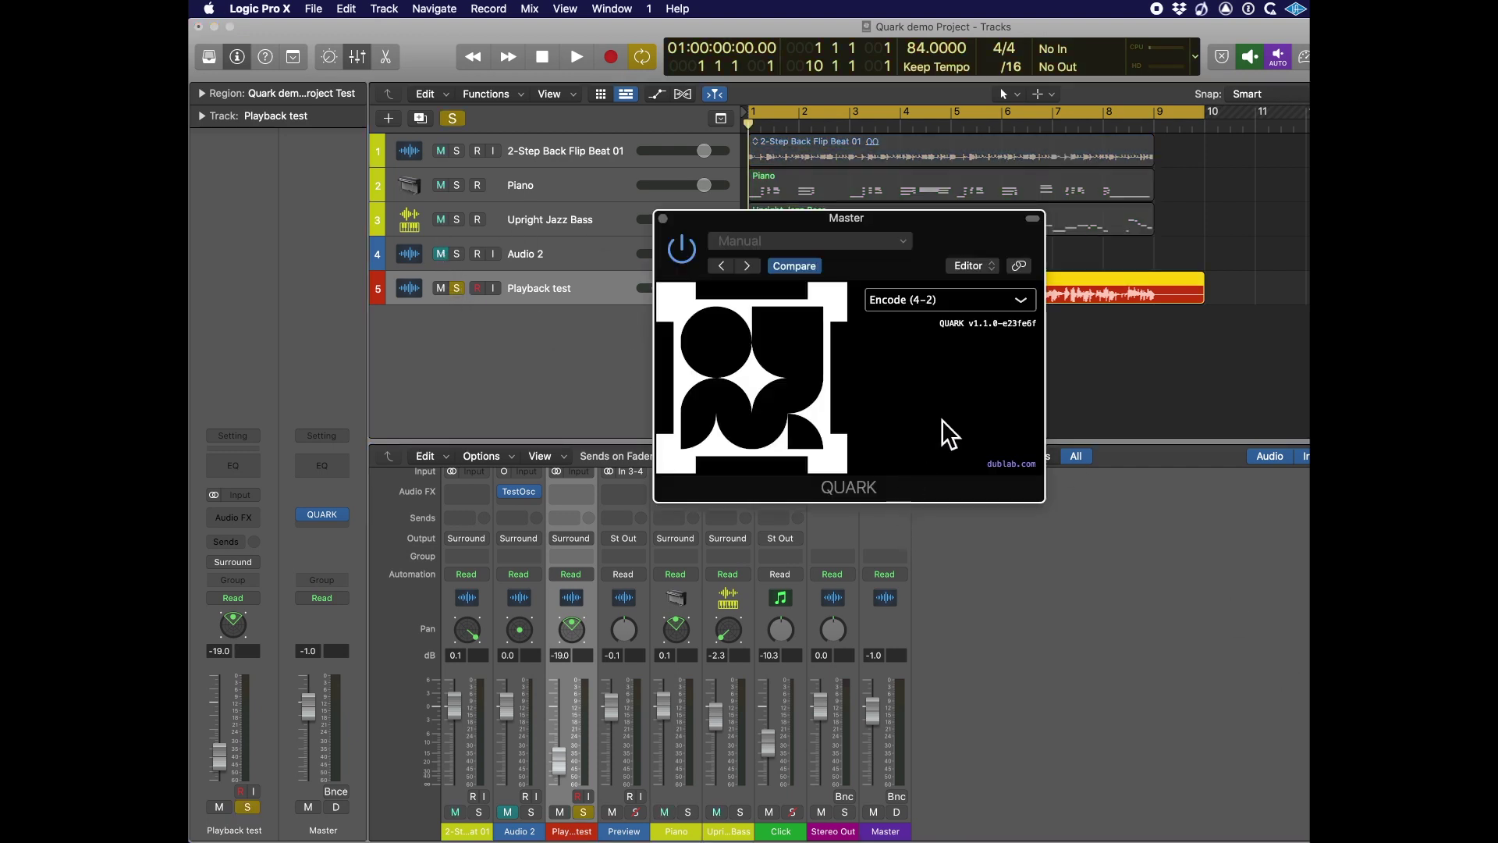
pyautogui.click(935, 304)
pyautogui.click(933, 392)
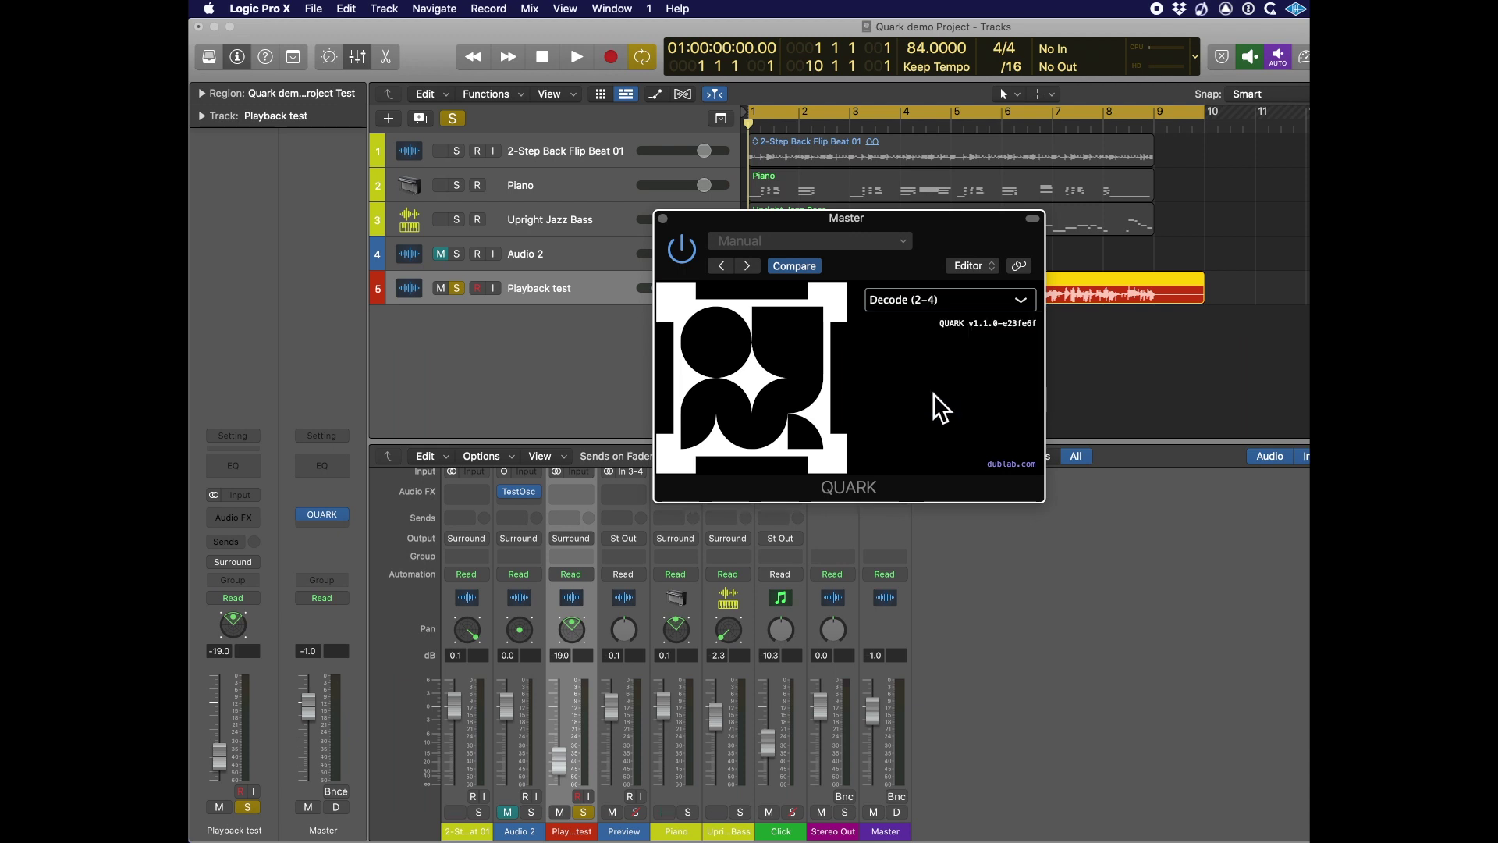
pyautogui.click(664, 219)
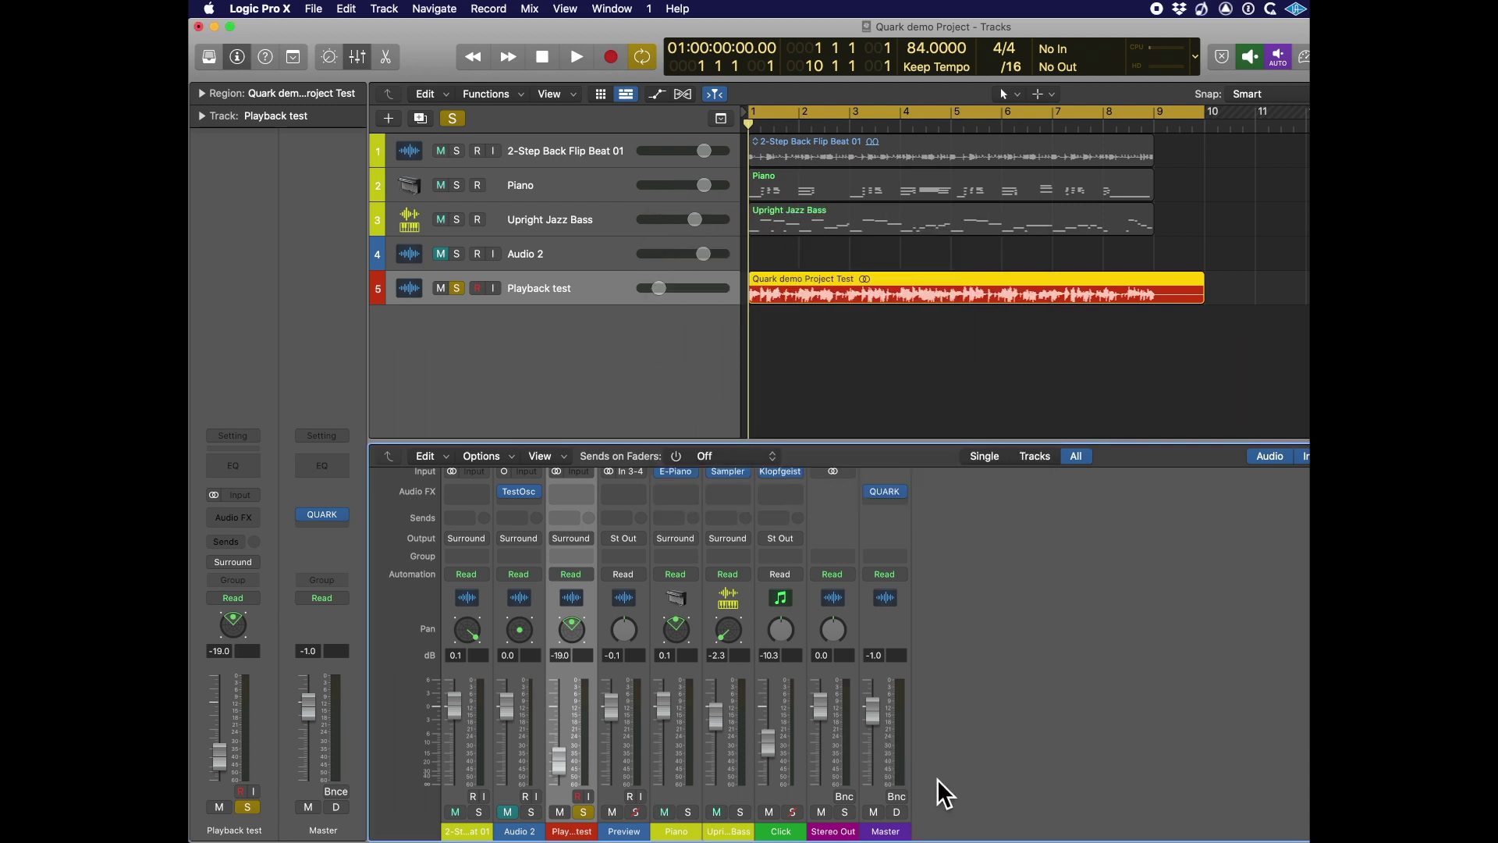
pyautogui.press('space')
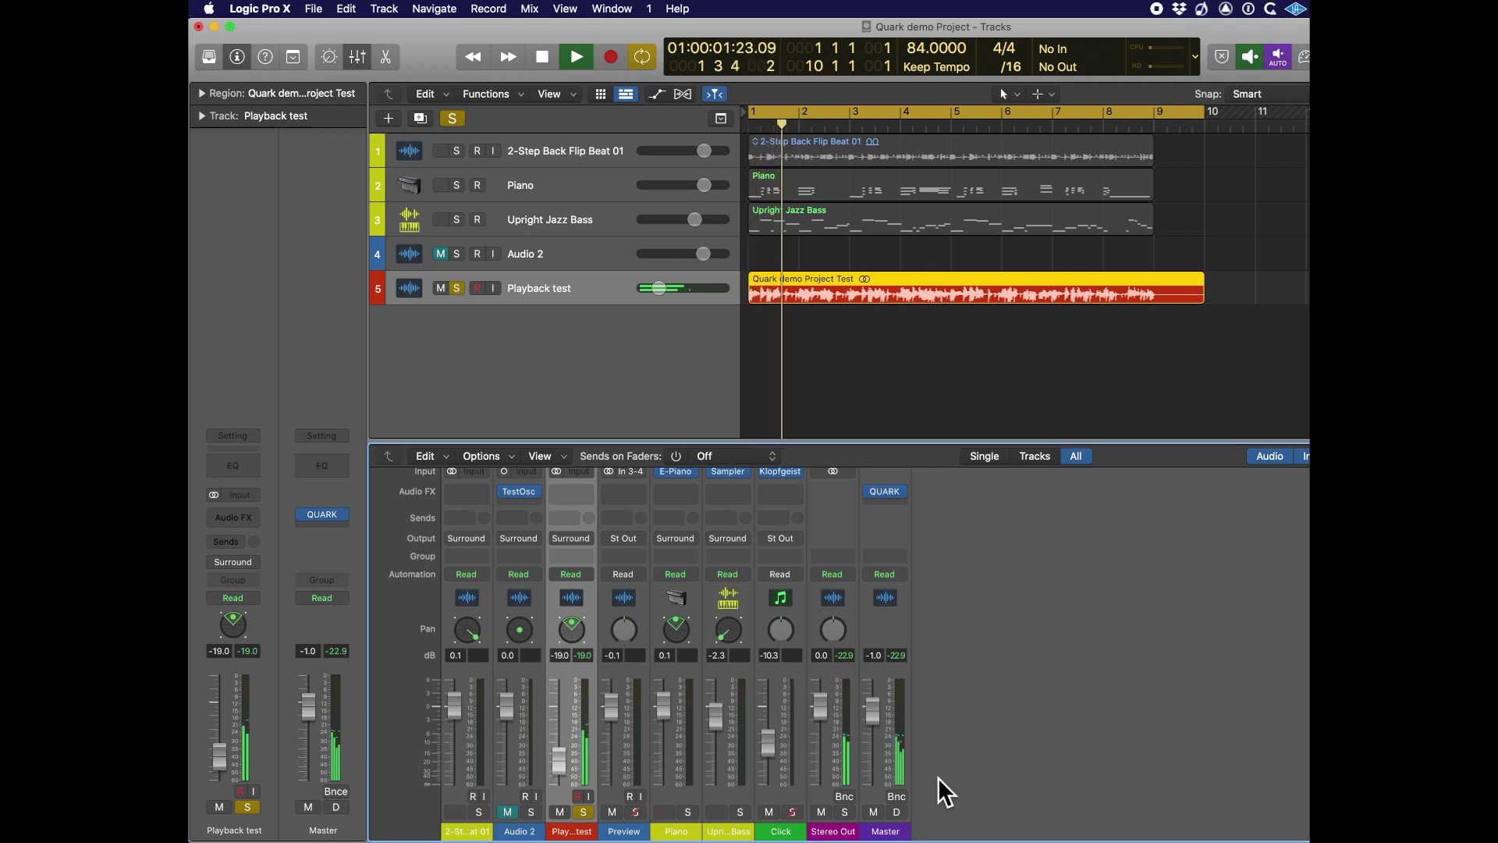